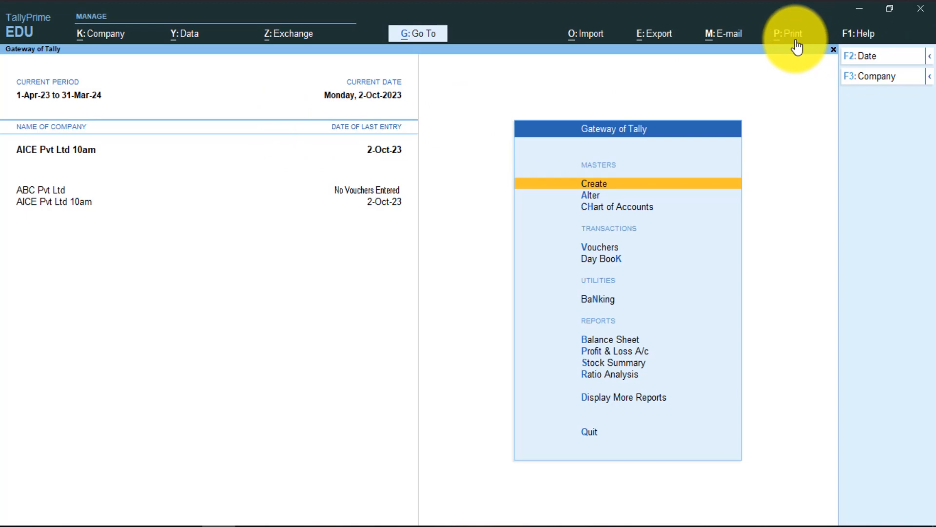
- Start a new sales voucher for AICE Pvt Ltd 10am
key("alt+p")
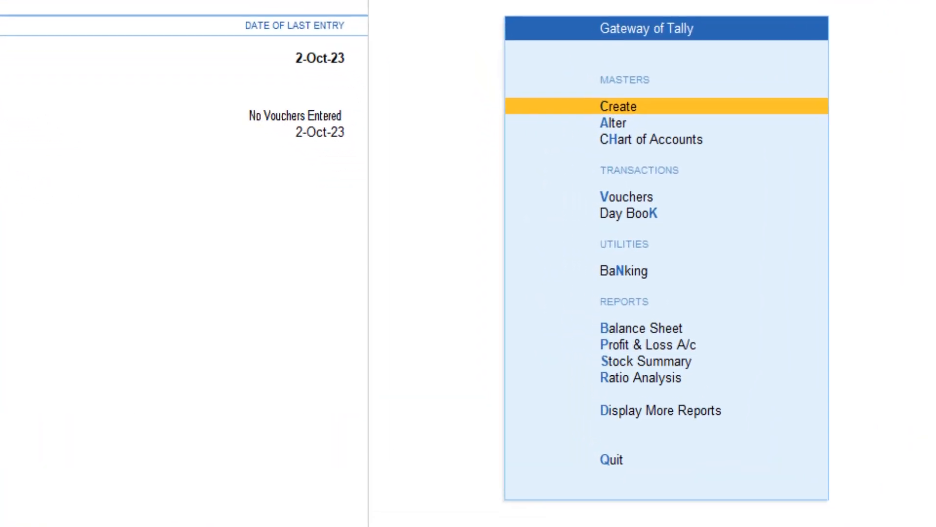
key("Down")
key("Down")
key("Down")
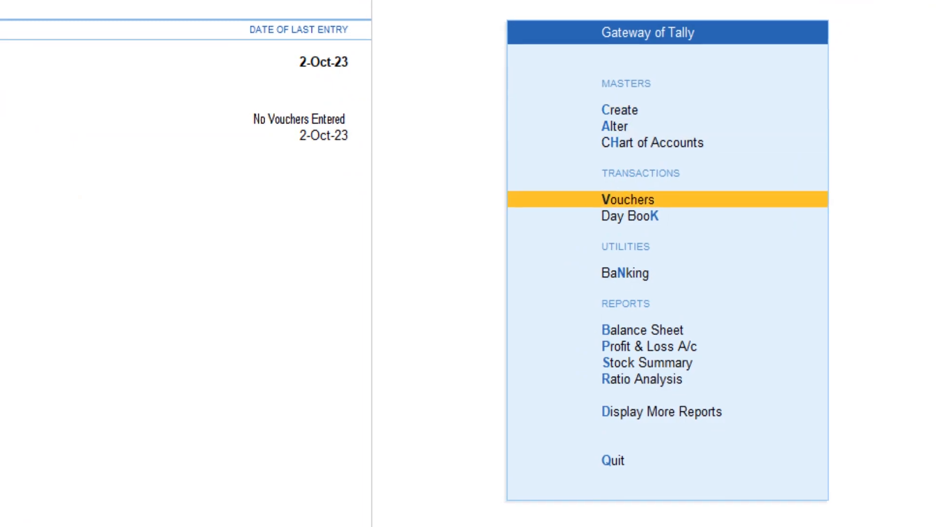
key("Return")
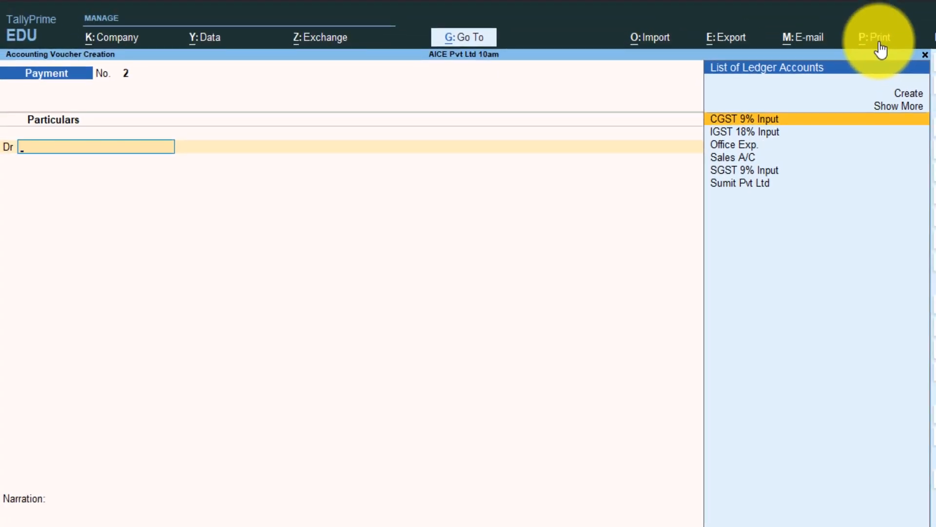
key("F8")
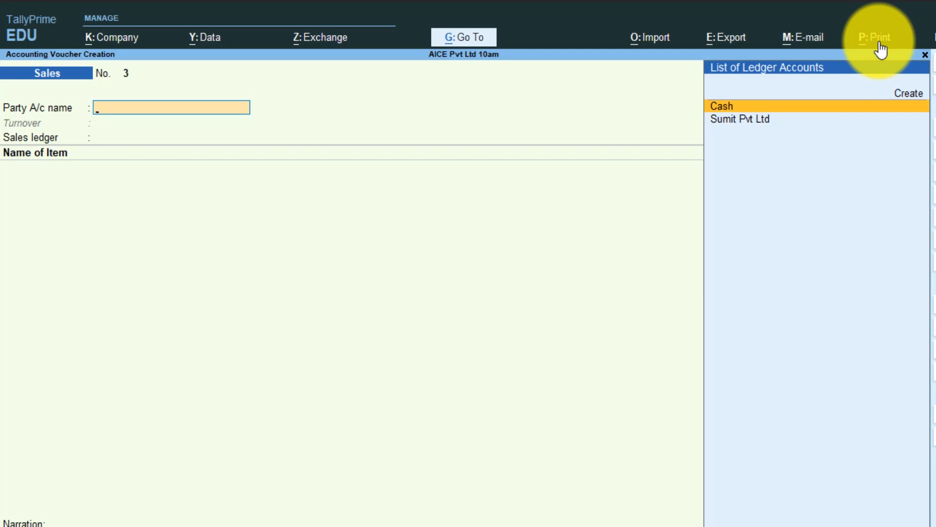
- Set the voucher's party account to Cash, accept the default party details, and choose Sales A/C as the sales ledger
key("Return")
key("ctrl+a")
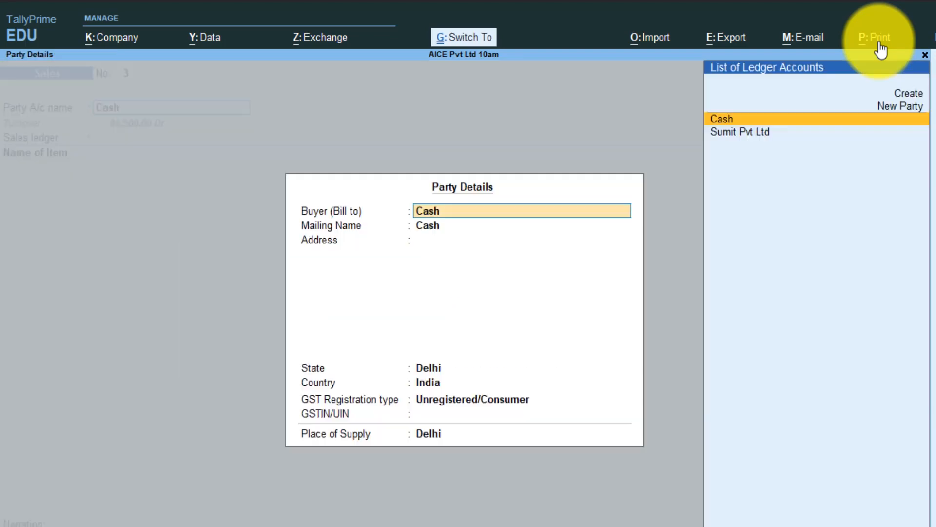
key("ctrl+a")
key("Return")
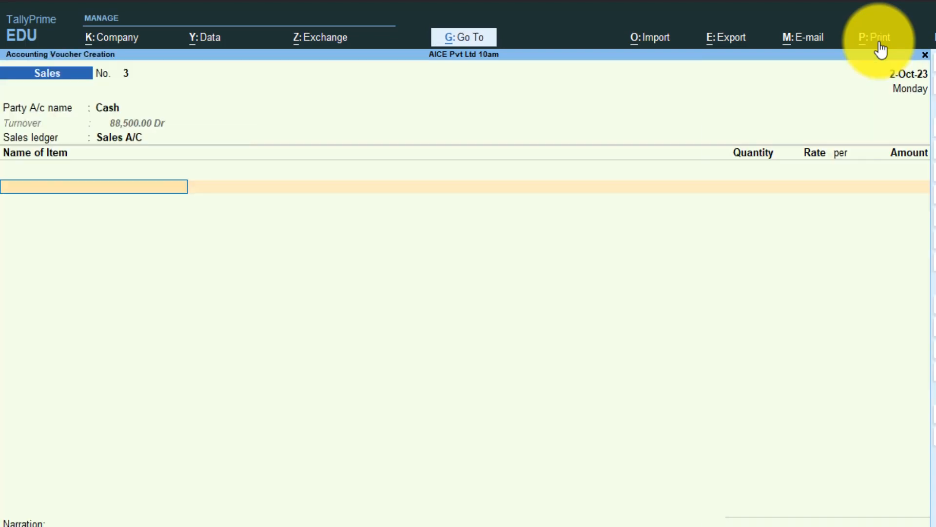
- Add one Dell I7 Laptop 11th Zen at a rate of 75,000.00 and save the sales voucher
key("Down")
key("Return")
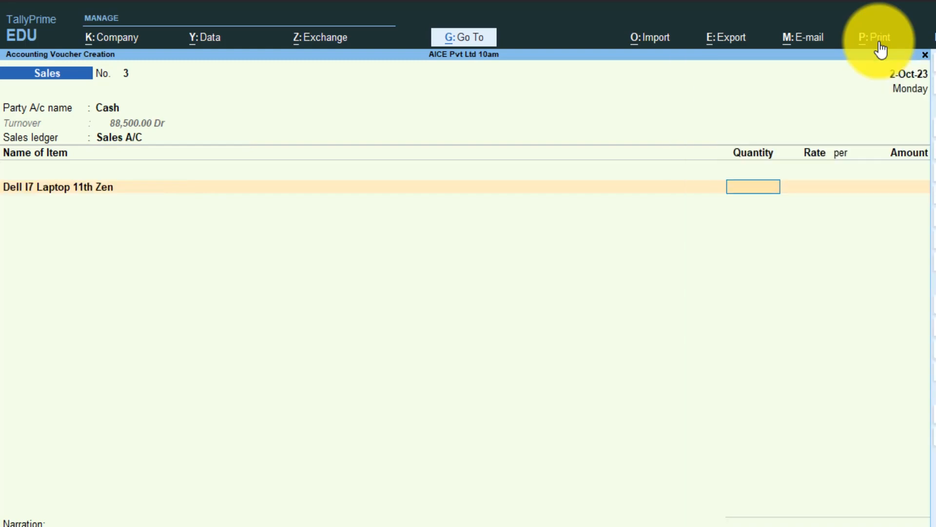
key("Return")
key("Return")
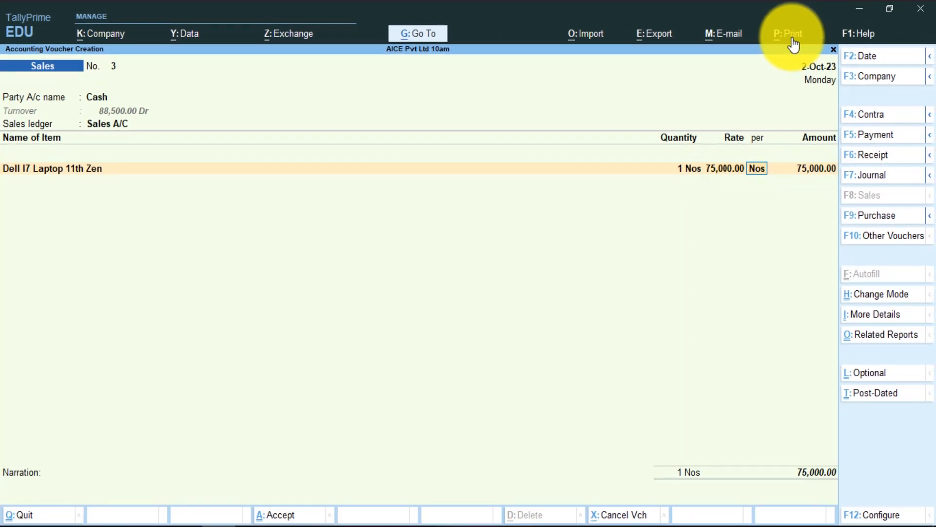
key("Return")
key("Return")
key("Return")
key("Return")
key("Return")
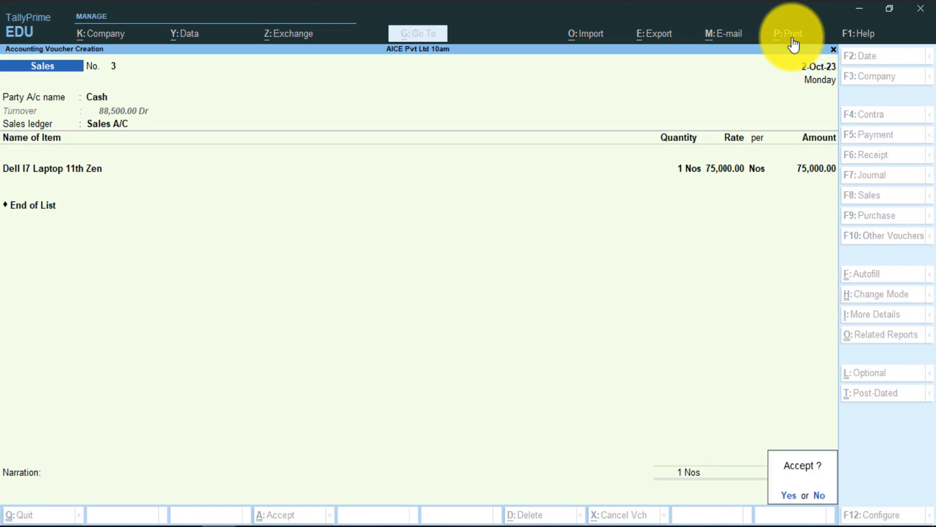
key("y")
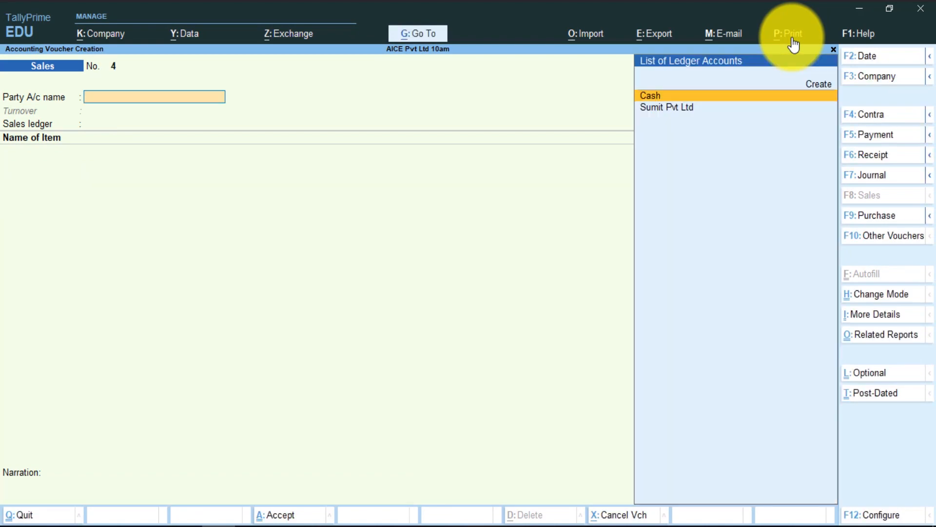
- Reopen the saved sales voucher, examine its invoice in an enlarged print preview, and return to the Gateway of Tally
key("Page_Up")
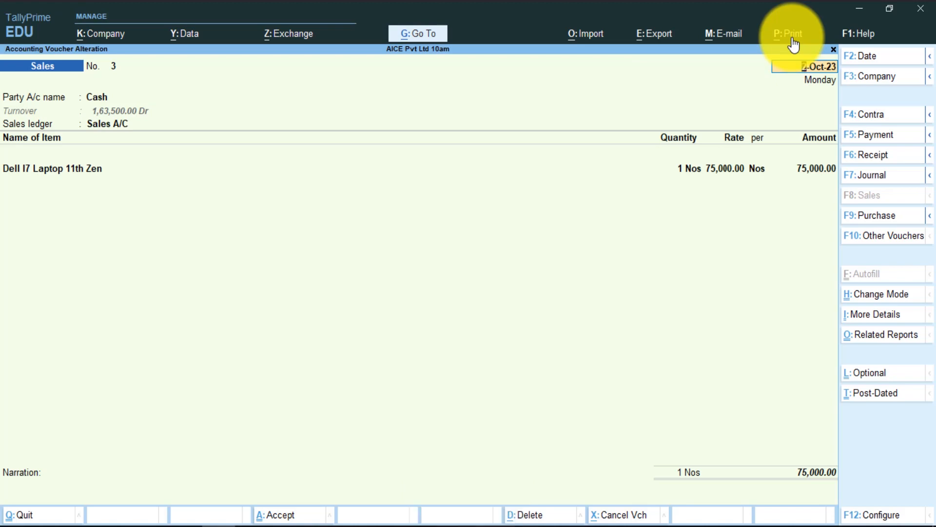
key("ctrl+p")
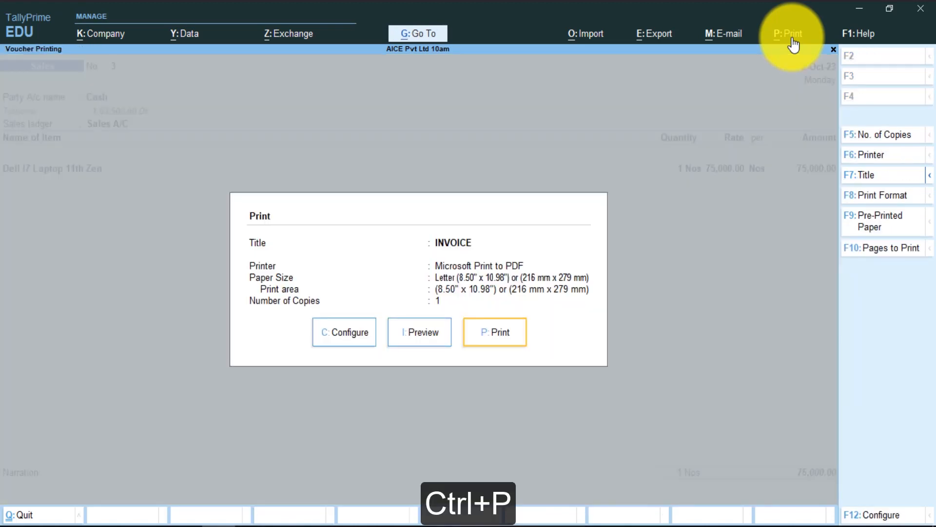
left_click(422, 333)
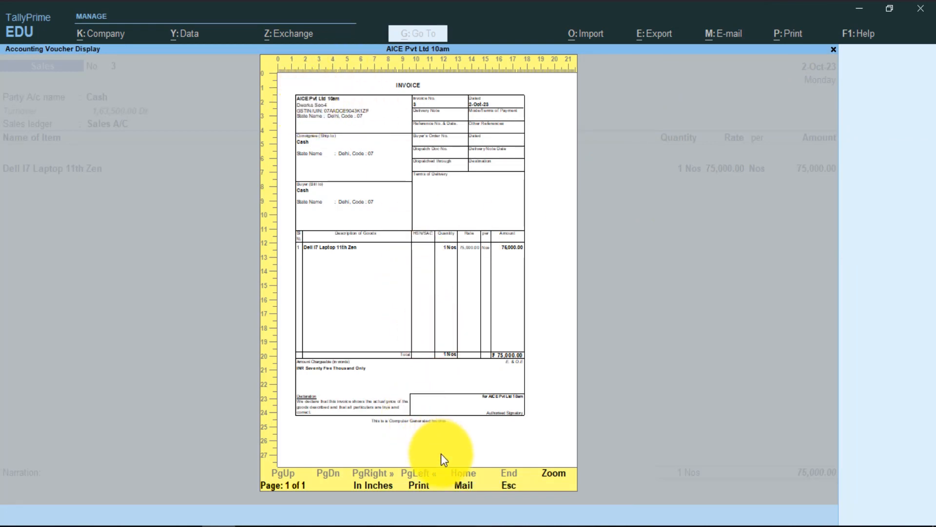
left_click(550, 477)
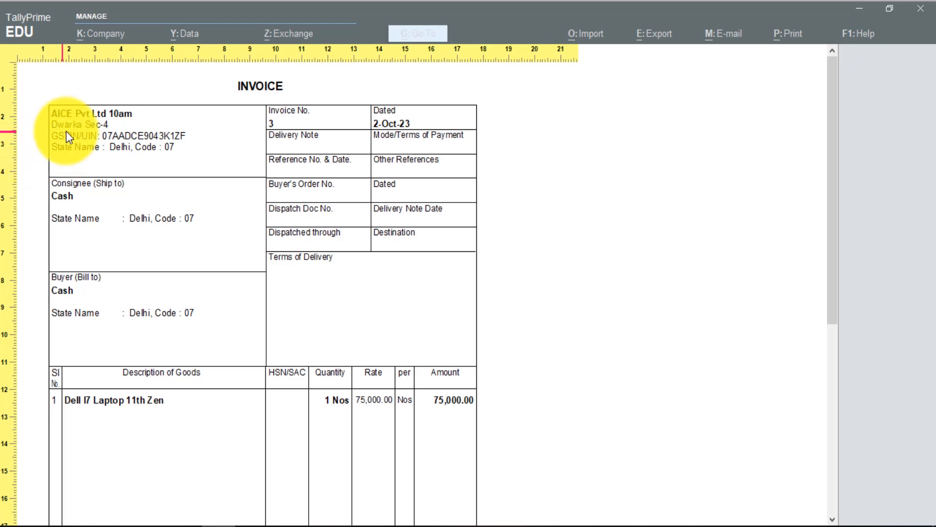
key("Escape")
key("Escape")
key("Escape")
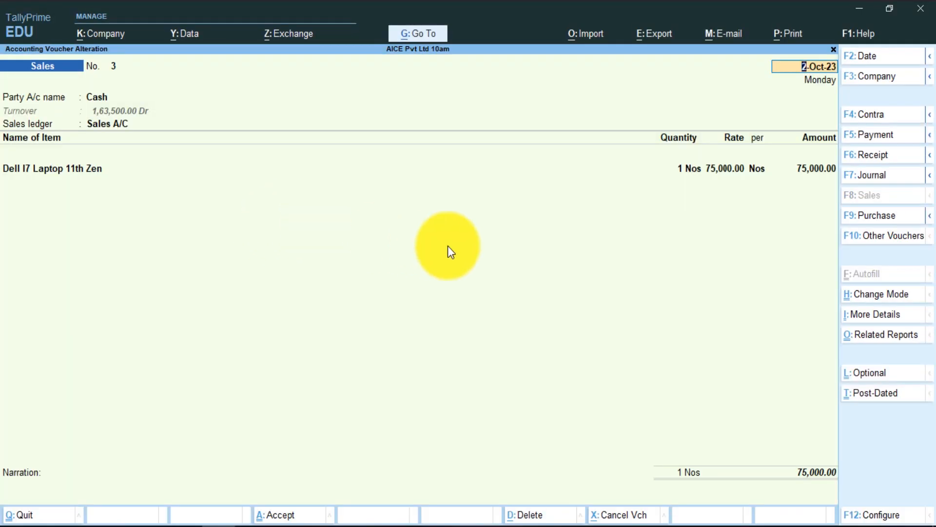
key("Escape")
key("Escape")
key("Return")
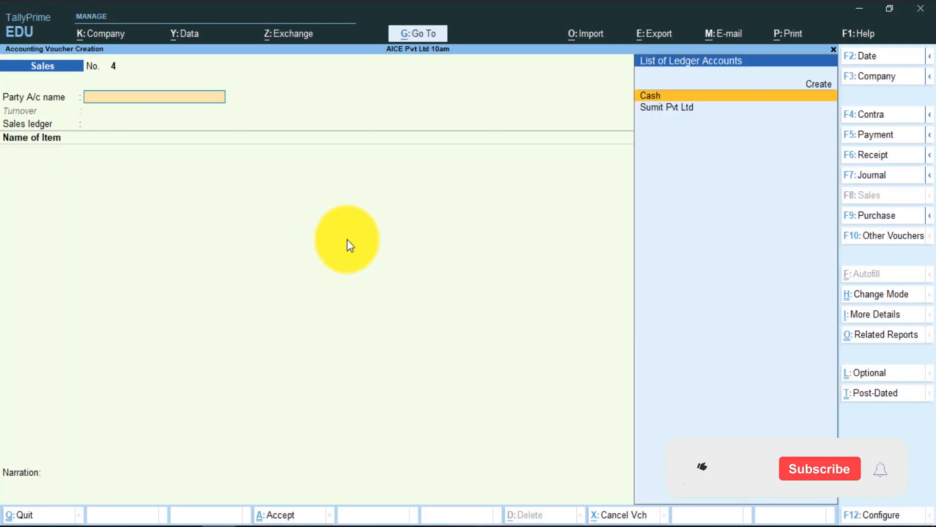
key("Escape")
key("Return")
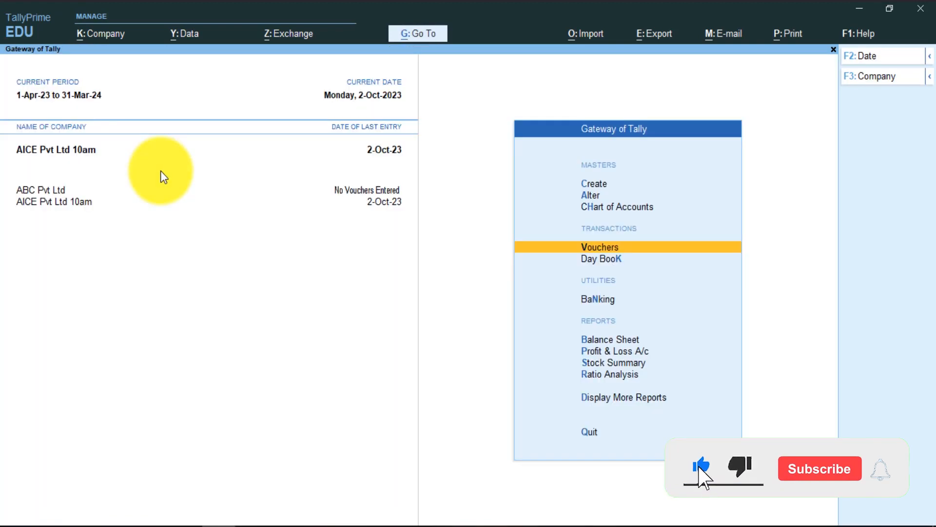
- Open the print configuration from a new sales voucher and expand the list to include all additional settings
key("v")
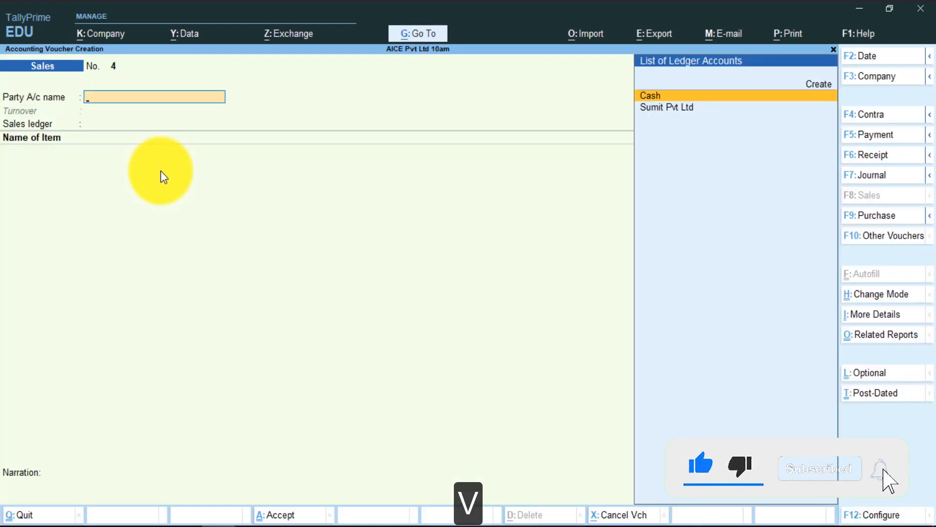
key("F8")
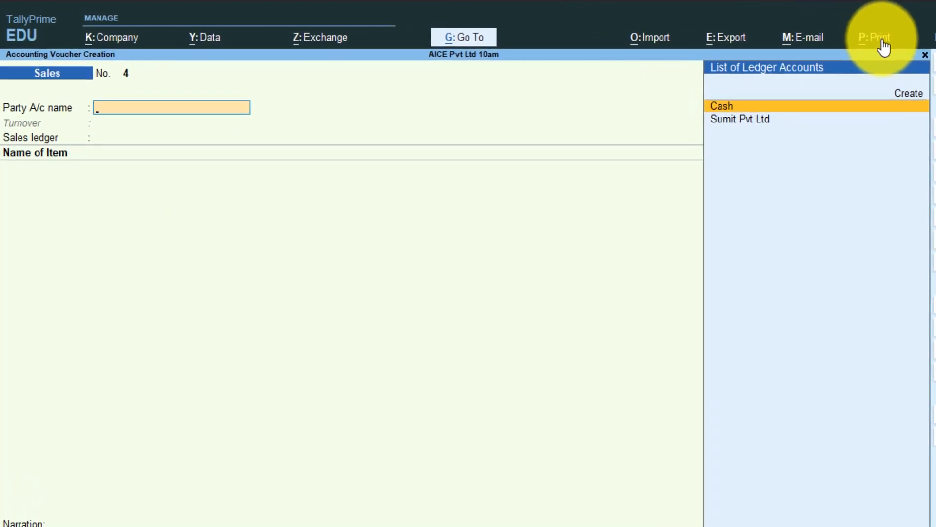
key("alt+p")
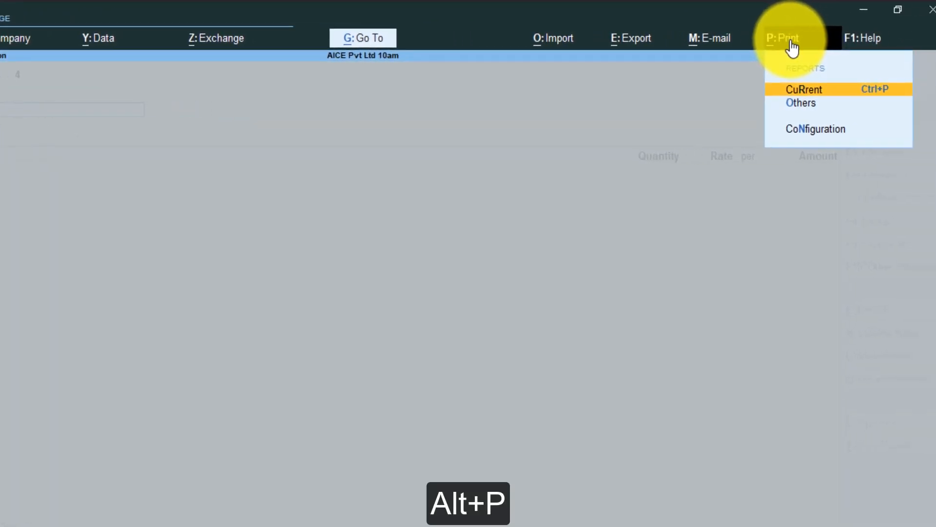
key("Down")
key("Down")
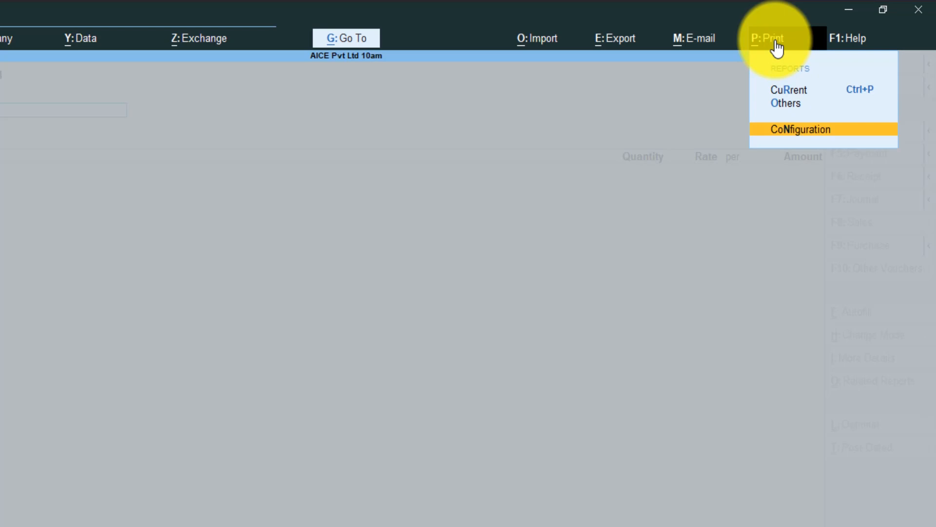
key("n")
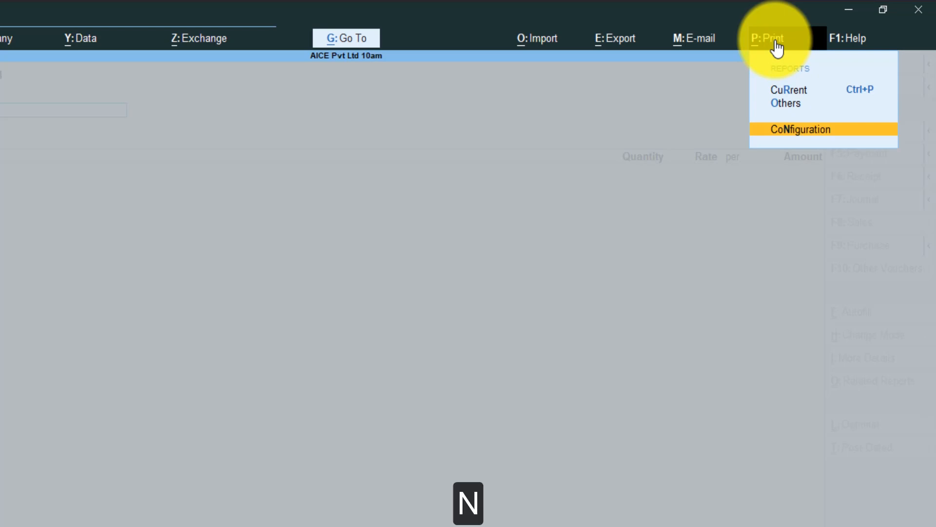
key("Up")
key("Up")
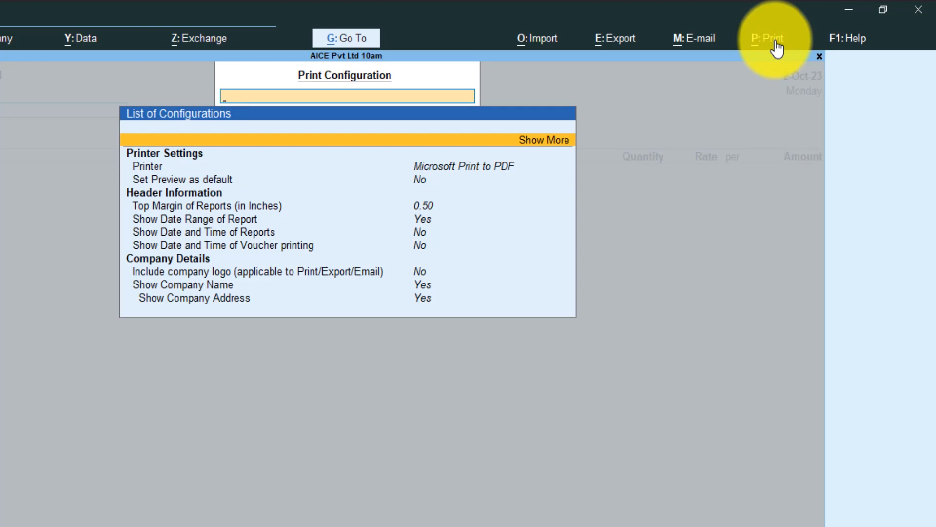
key("Return")
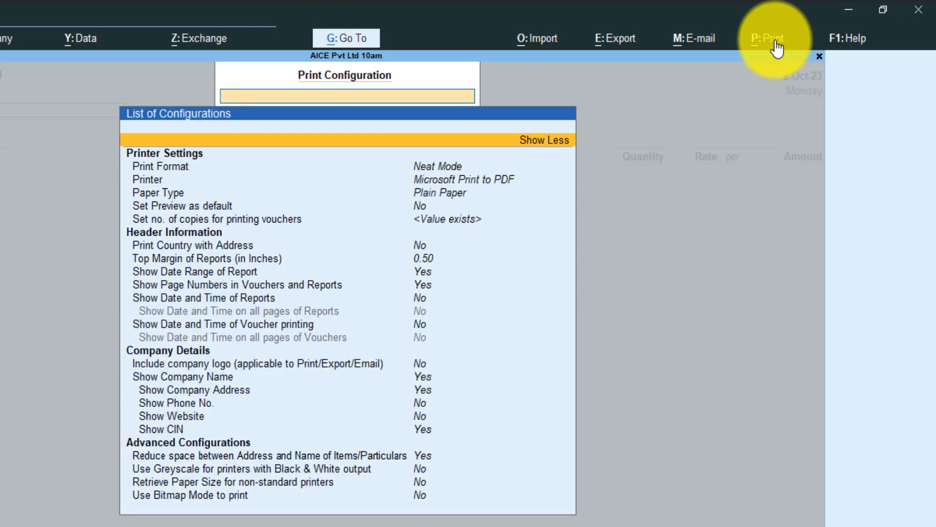
- Set the option to include a company logo in print, export and e-mail to Yes for AICE Pvt Ltd 10am
key("Down")
key("Down")
key("Down")
key("Down")
key("Down")
key("Down")
key("Down")
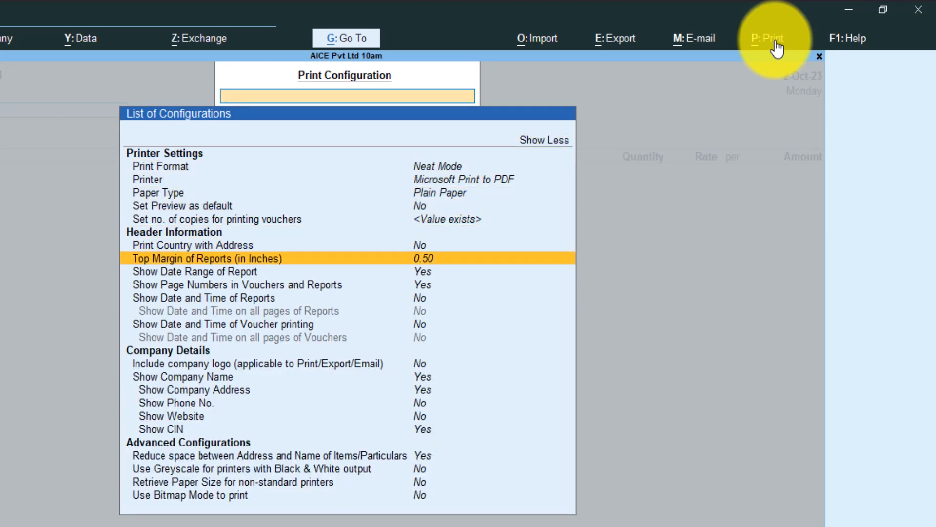
key("Down")
key("Down")
key("Down")
key("Down")
key("Down")
key("Down")
key("Down")
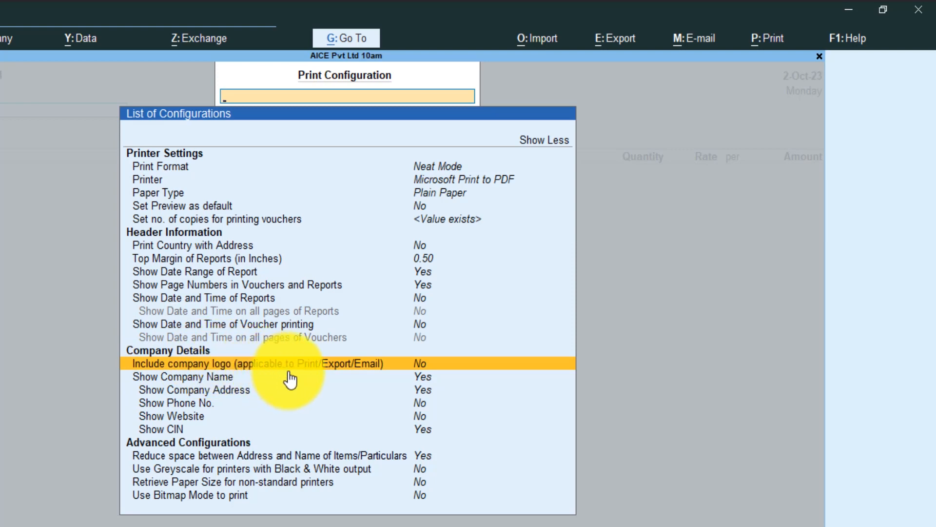
left_click(426, 366)
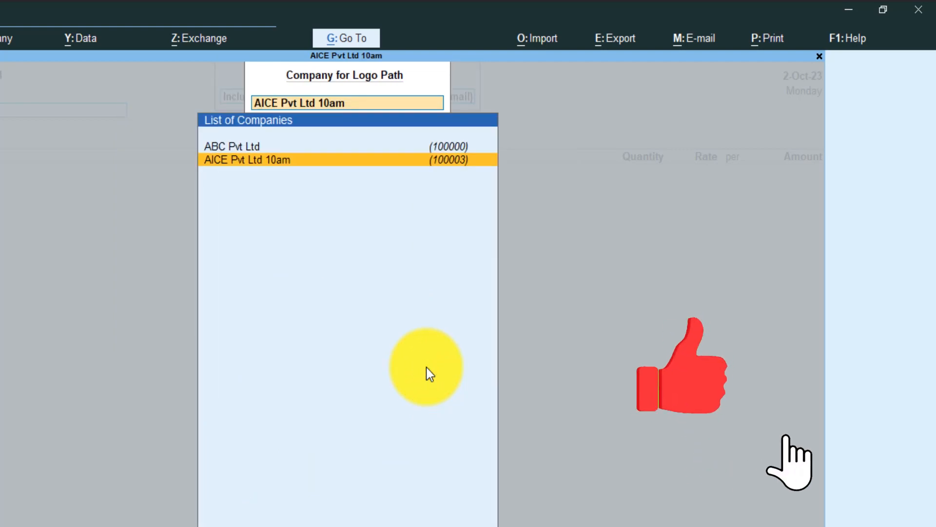
key("Return")
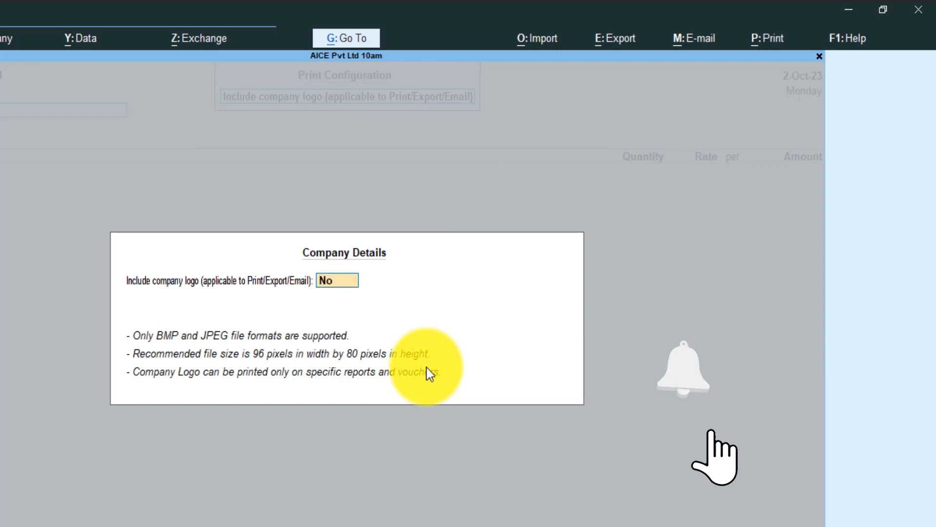
type("y")
key("Return")
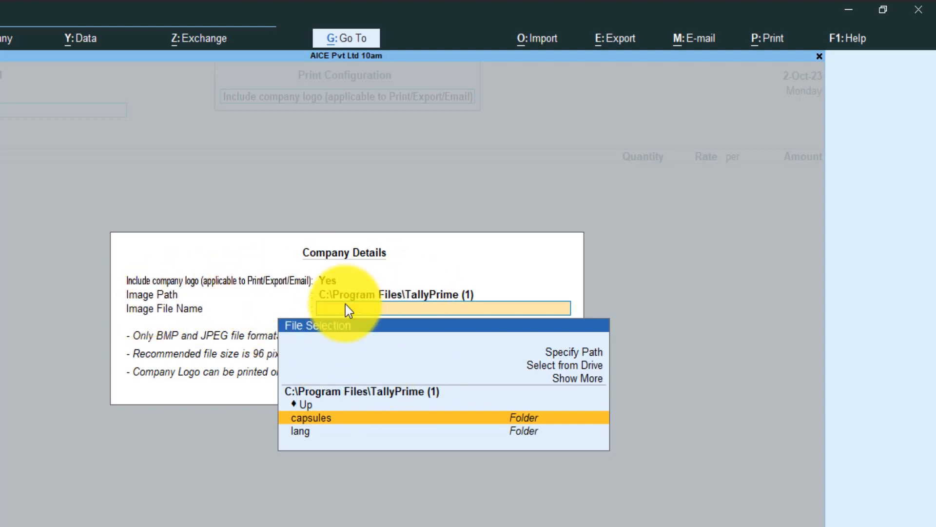
- Look in the capsules folder of the TallyPrime installation for a logo image file
left_click(207, 319)
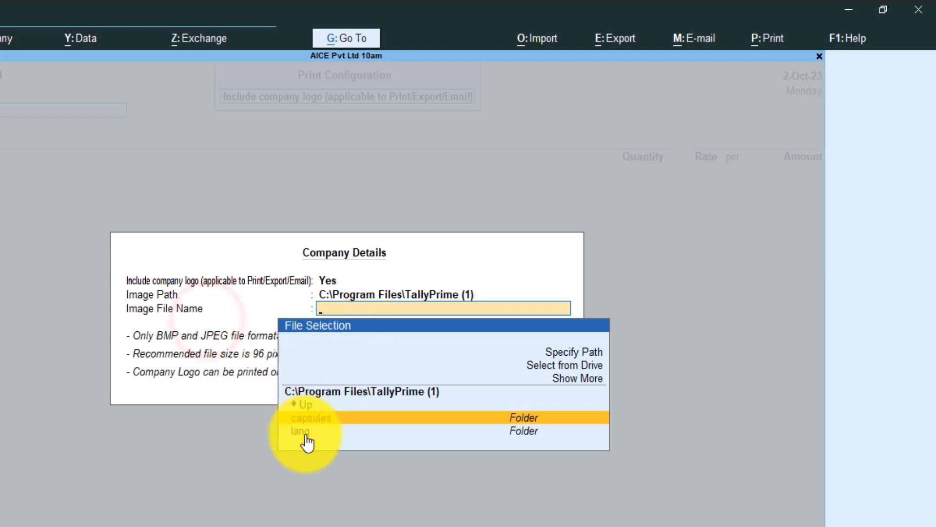
left_click(309, 420)
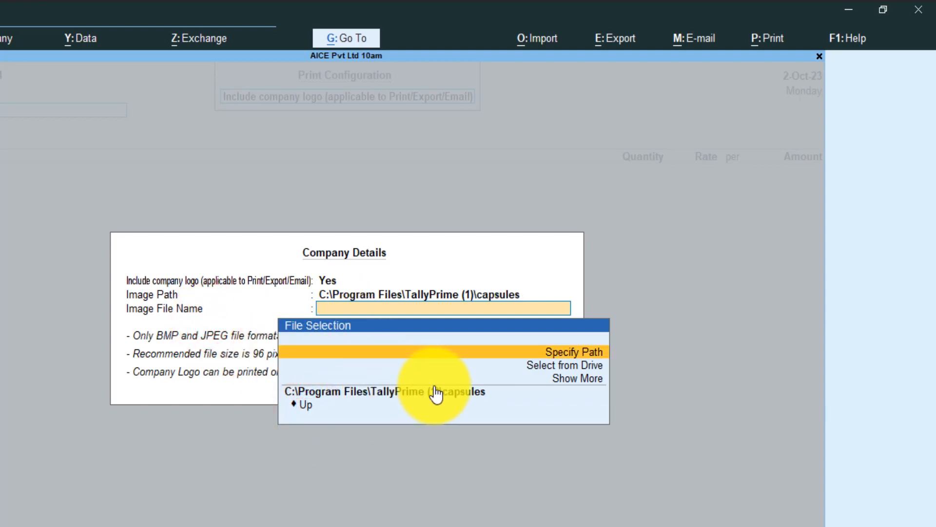
key("Escape")
key("Return")
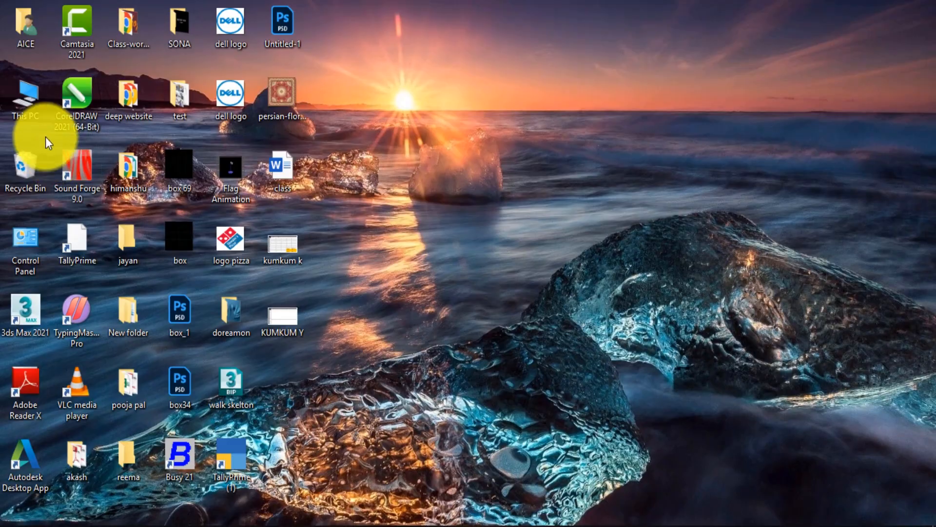
- Open the Logo folder inside the Ref folder on New Volume (D:)
left_click(849, 9)
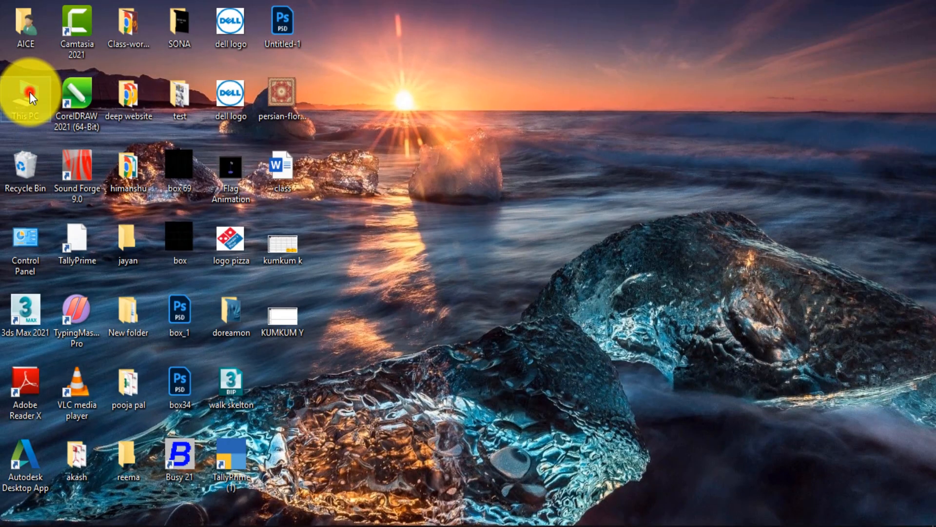
double_click(31, 92)
double_click(373, 203)
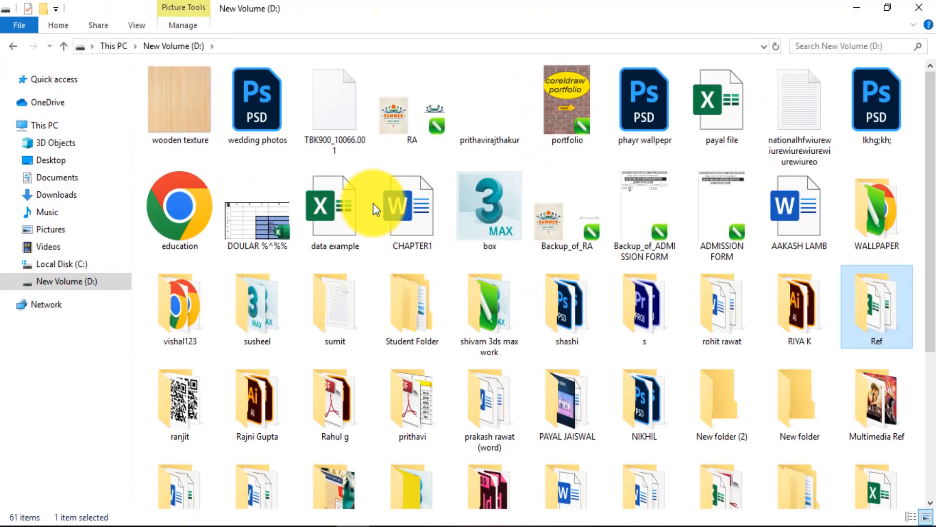
key("Return")
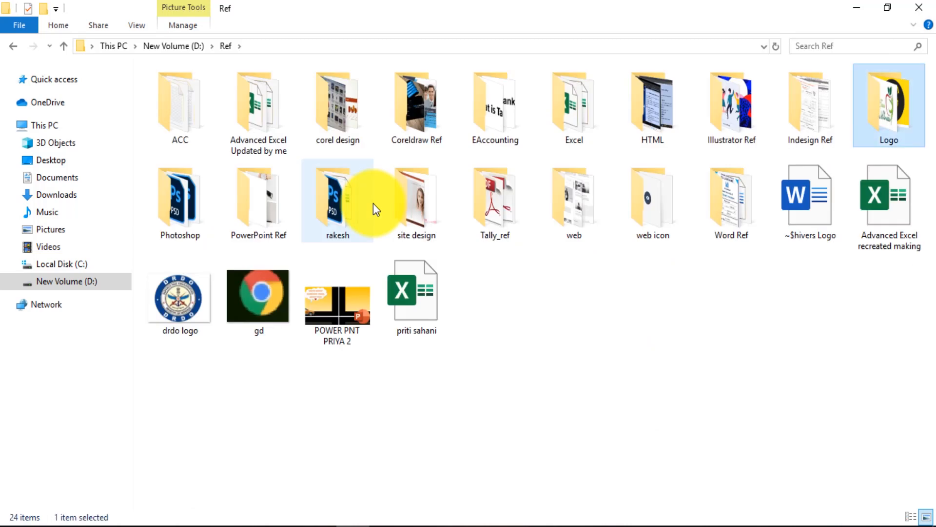
key("Return")
- Open the ACHIVERS LOGO image for editing in Paint
left_click(732, 122)
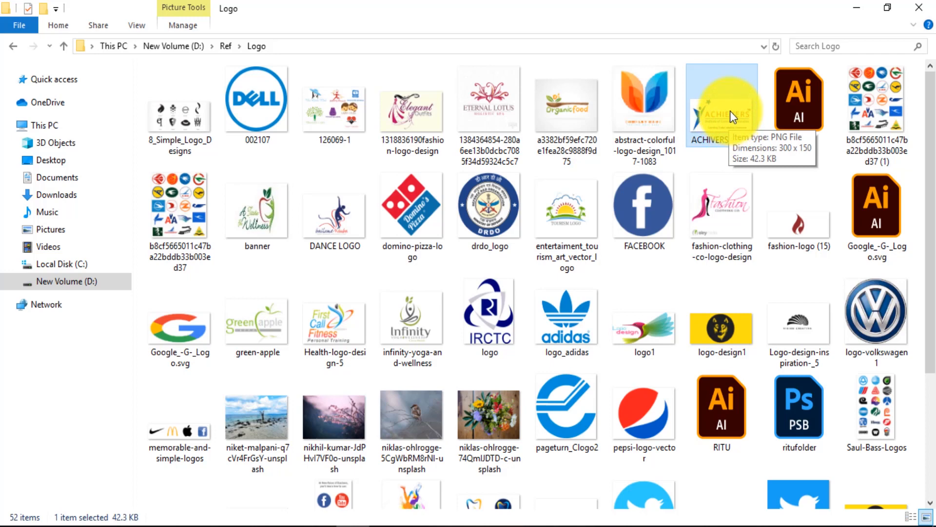
right_click(713, 122)
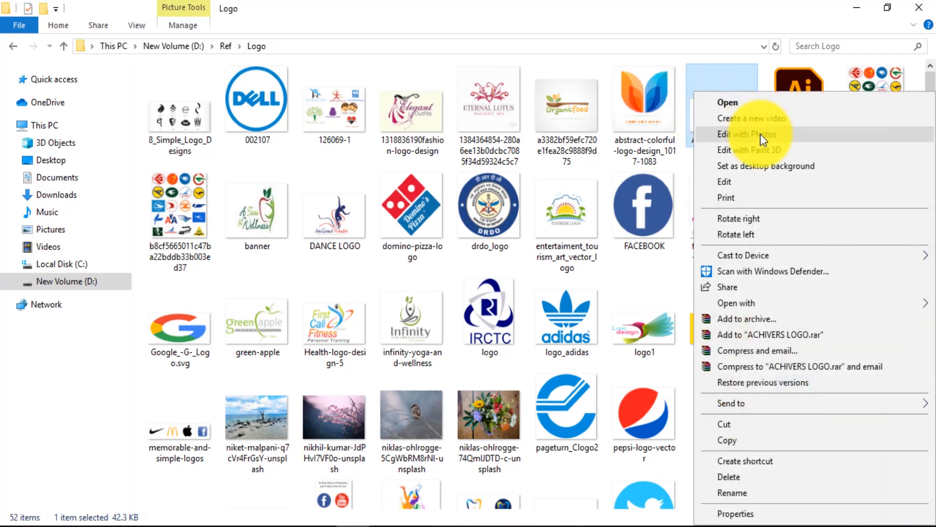
left_click(736, 183)
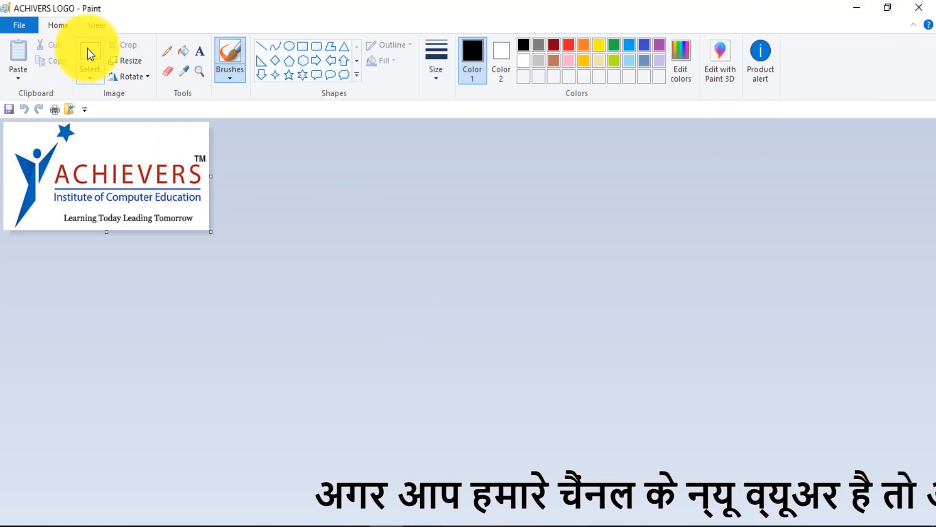
- Start resizing the logo by pixels and set its horizontal size to 80
left_click(128, 62)
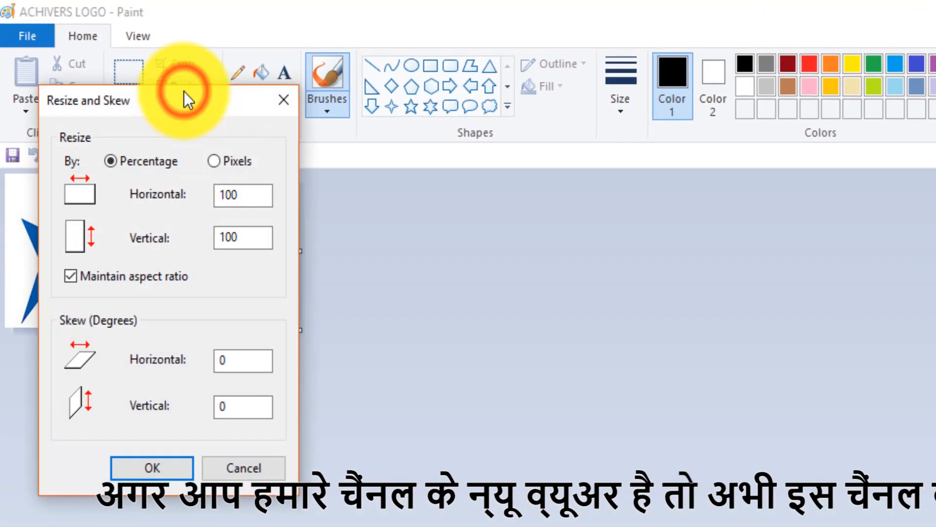
left_click(283, 99)
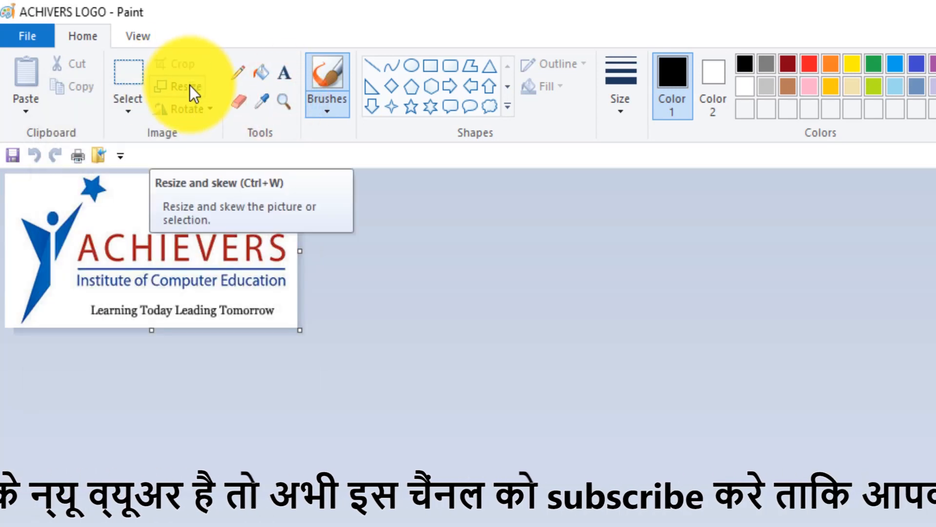
left_click(189, 87)
left_click_drag(155, 103, 494, 151)
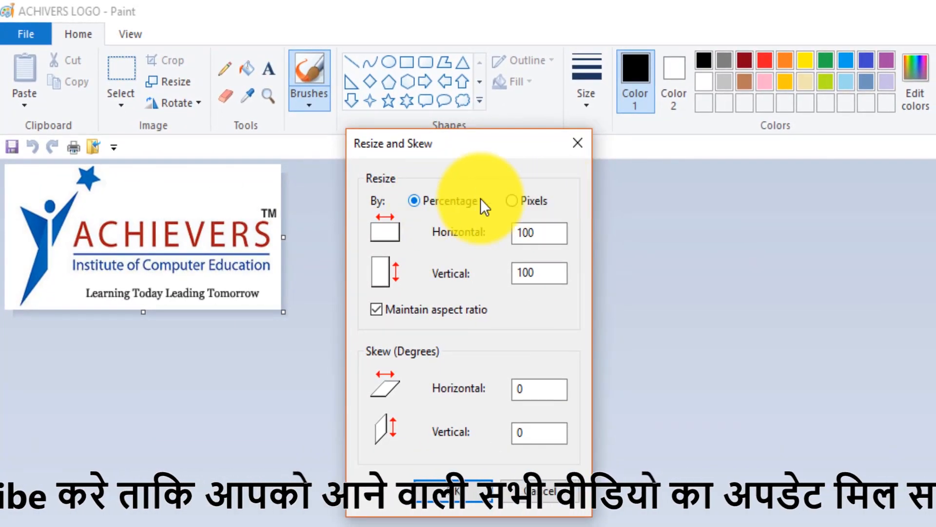
left_click(517, 203)
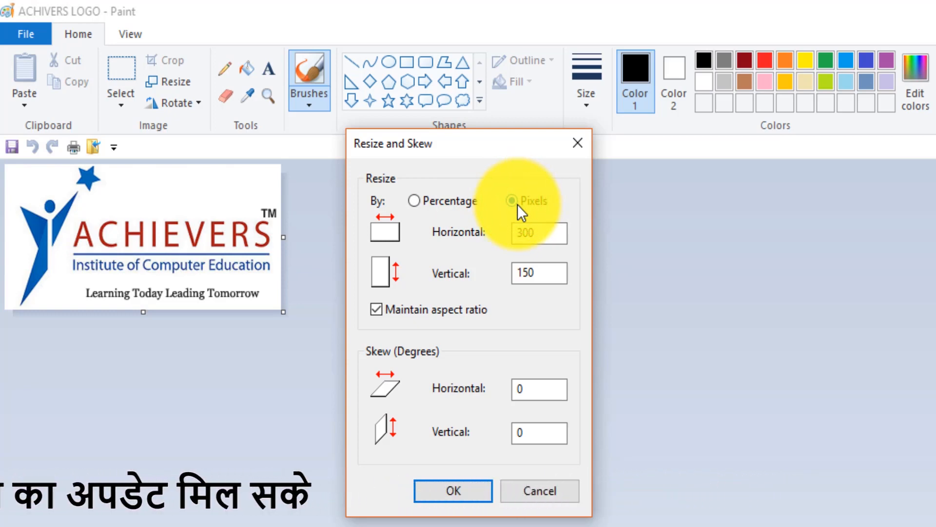
double_click(536, 232)
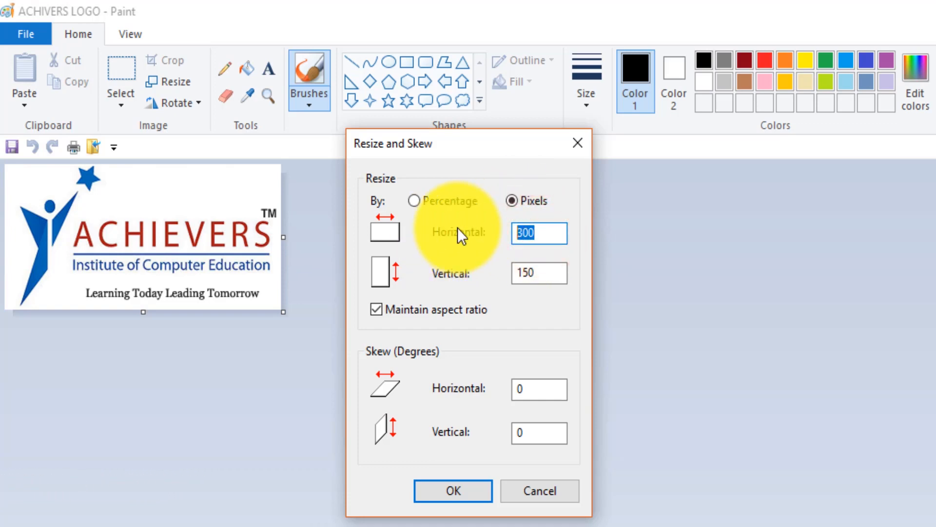
type("80")
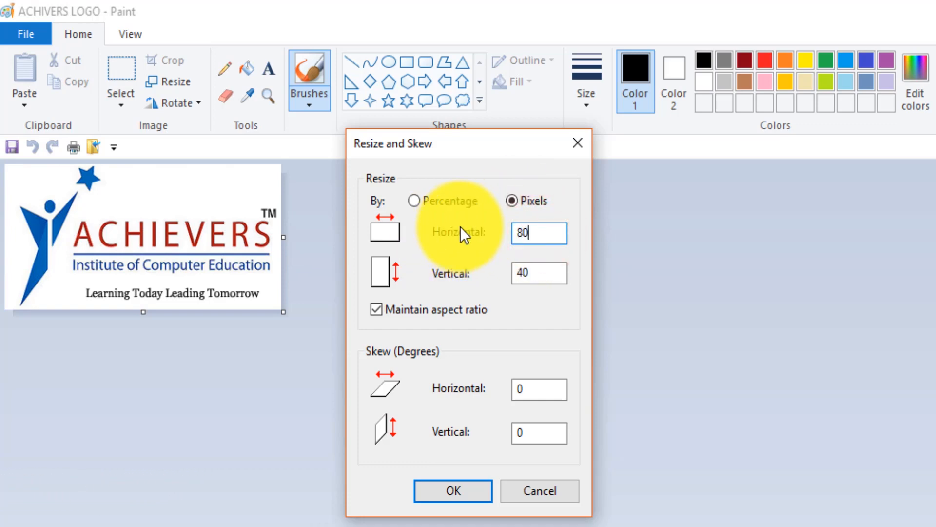
double_click(537, 231)
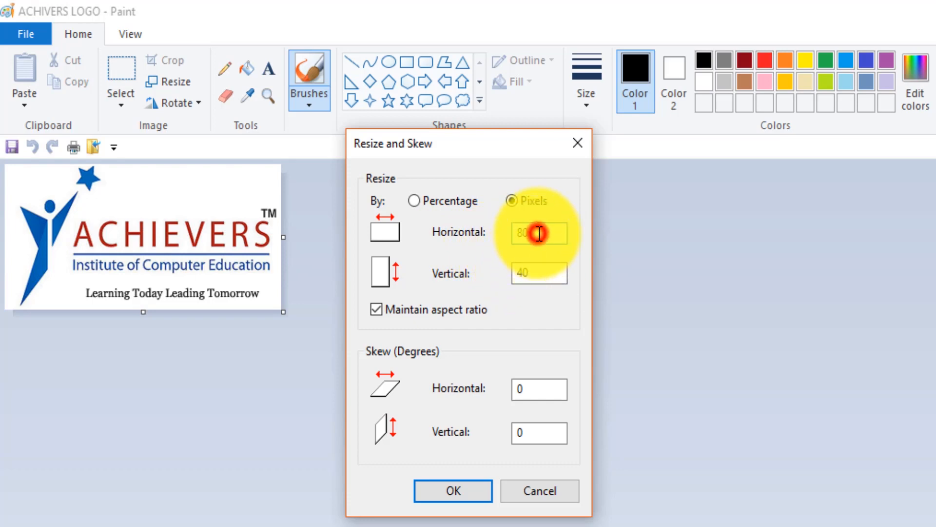
left_click(533, 276)
double_click(533, 276)
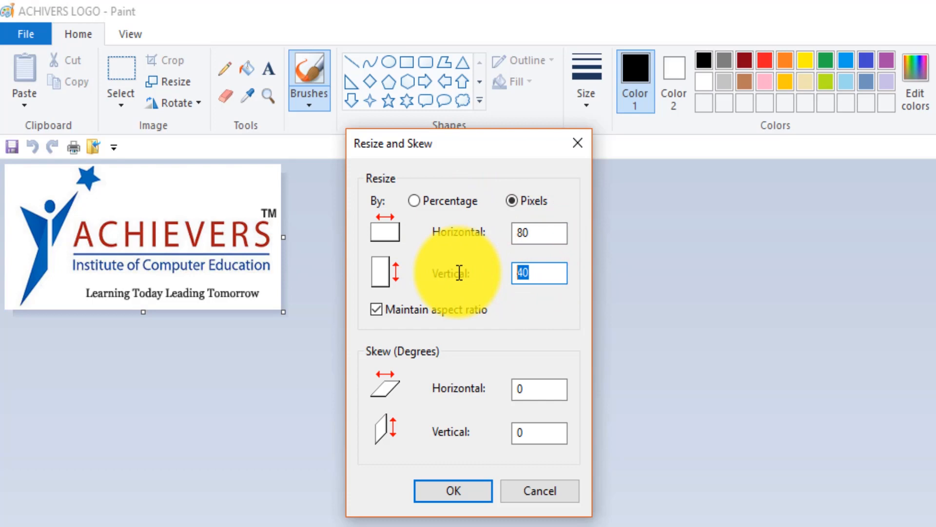
left_click(406, 312)
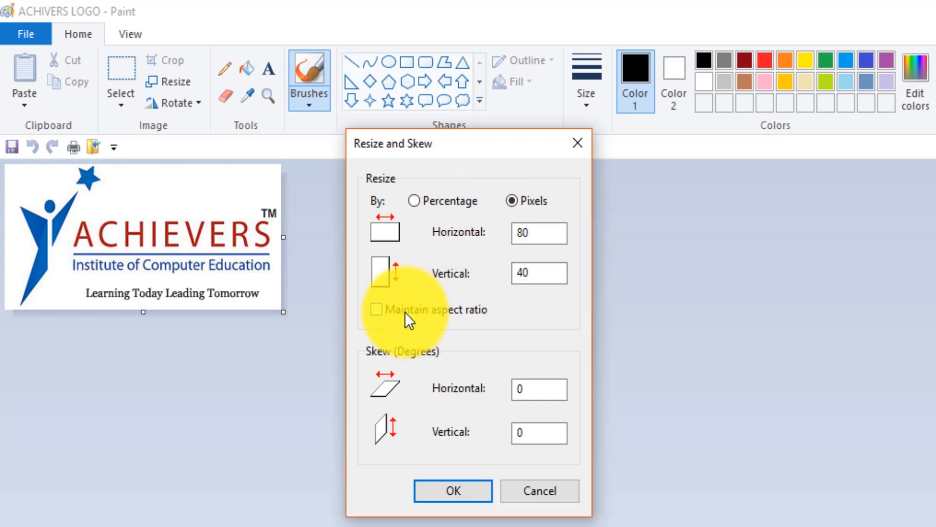
left_click(539, 272)
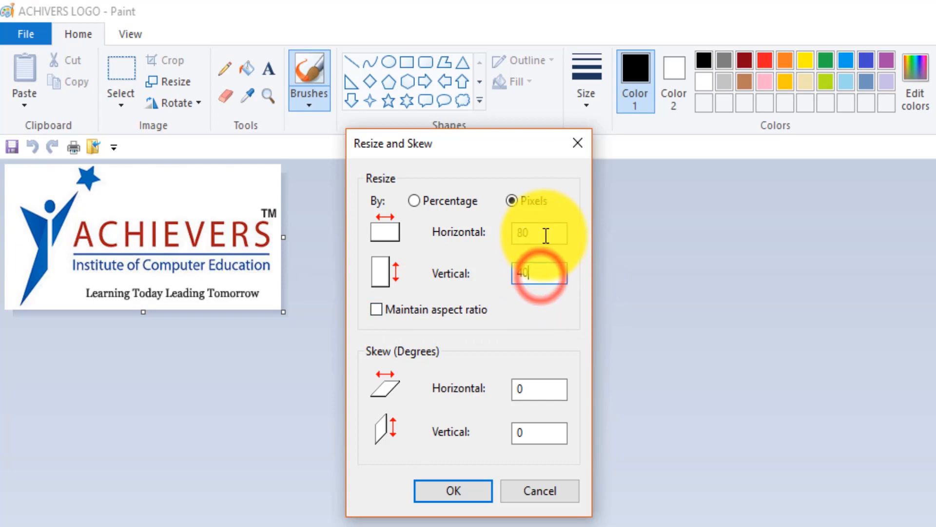
left_click(543, 233)
left_click(534, 266)
left_click(542, 232)
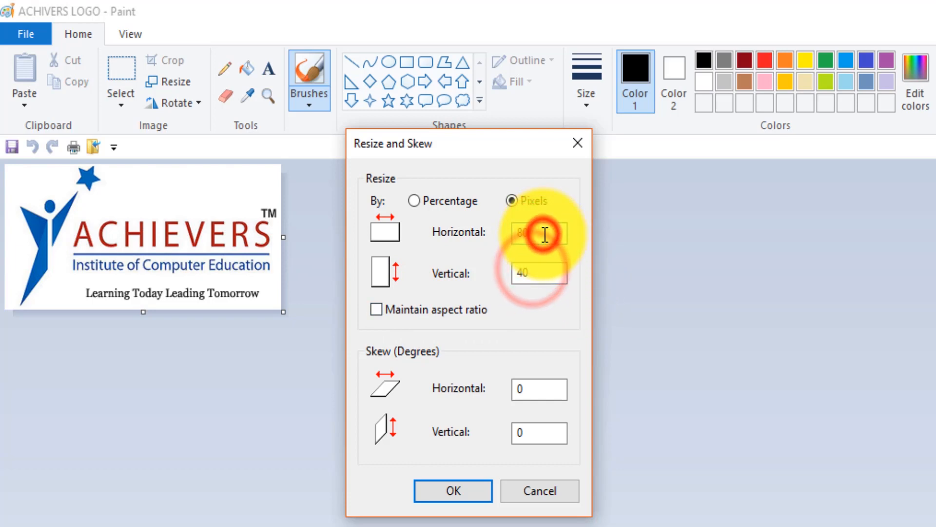
left_click(391, 310)
double_click(530, 274)
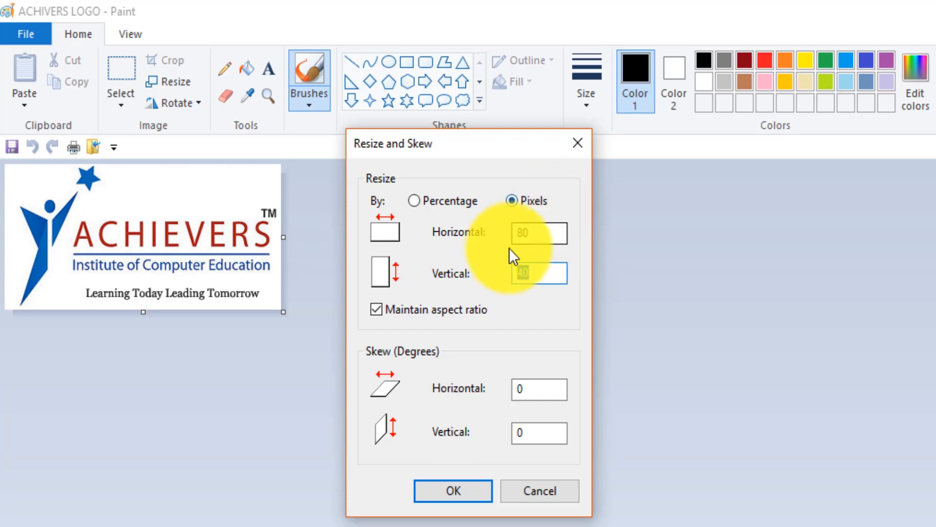
double_click(540, 273)
left_click(540, 231)
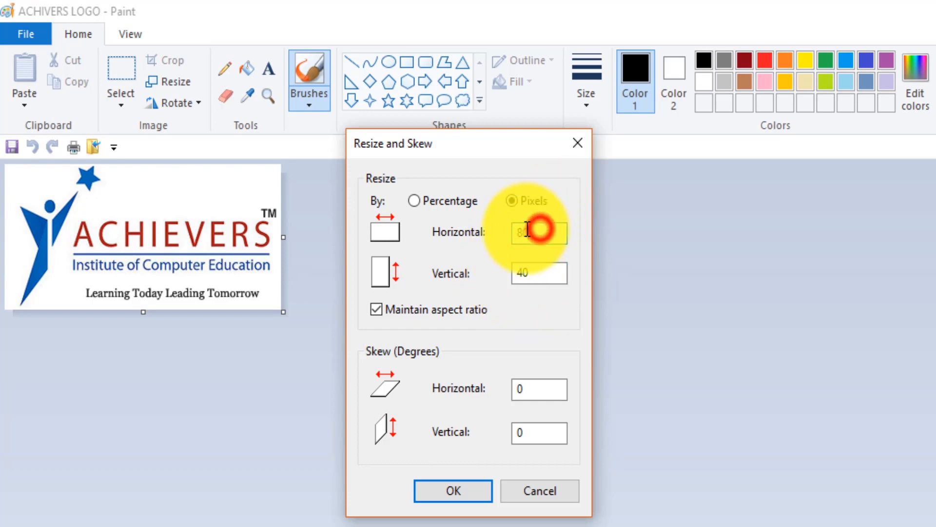
- Turn off the aspect ratio lock, set the logo's vertical size to 96 pixels and apply the resize
left_click(405, 309)
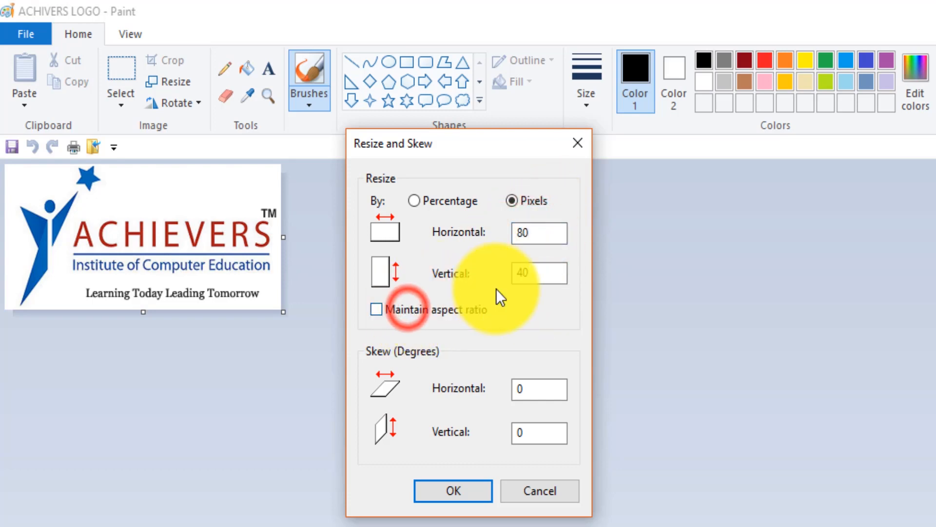
double_click(546, 271)
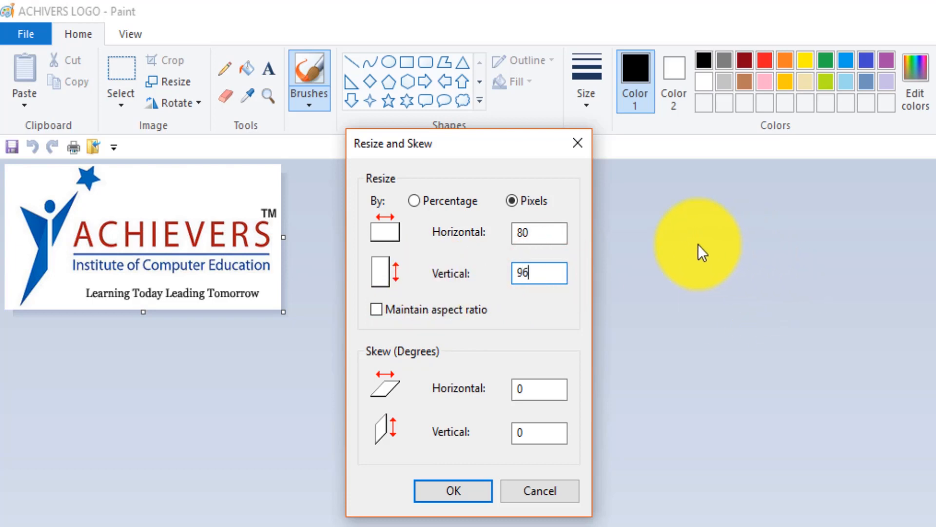
left_click(453, 489)
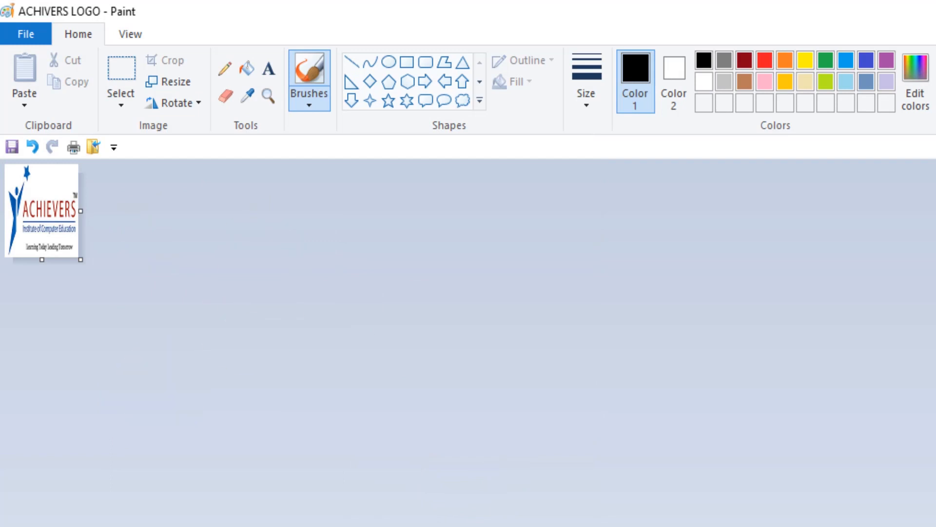
- Resize the logo to 96 pixels horizontally and 80 pixels vertically without maintaining the aspect ratio
key("alt+Tab")
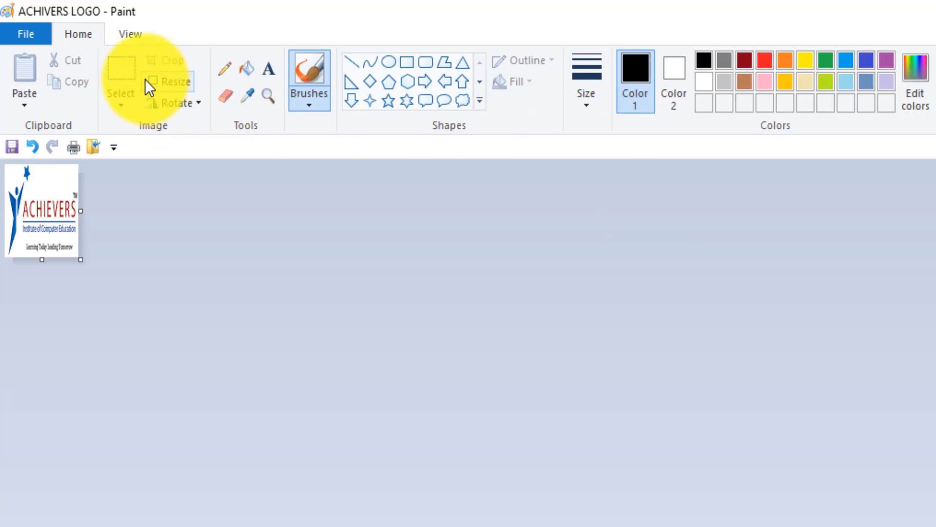
left_click(175, 82)
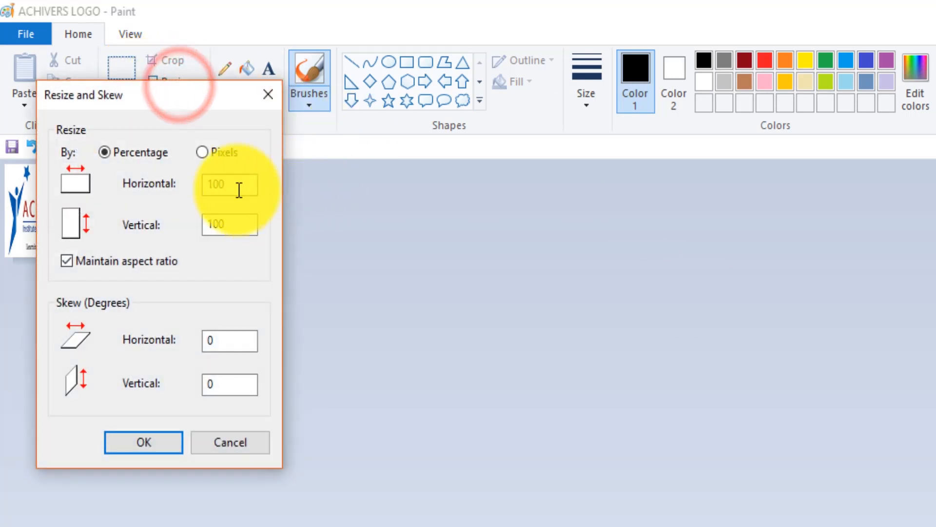
left_click(217, 151)
left_click_drag(230, 184, 182, 182)
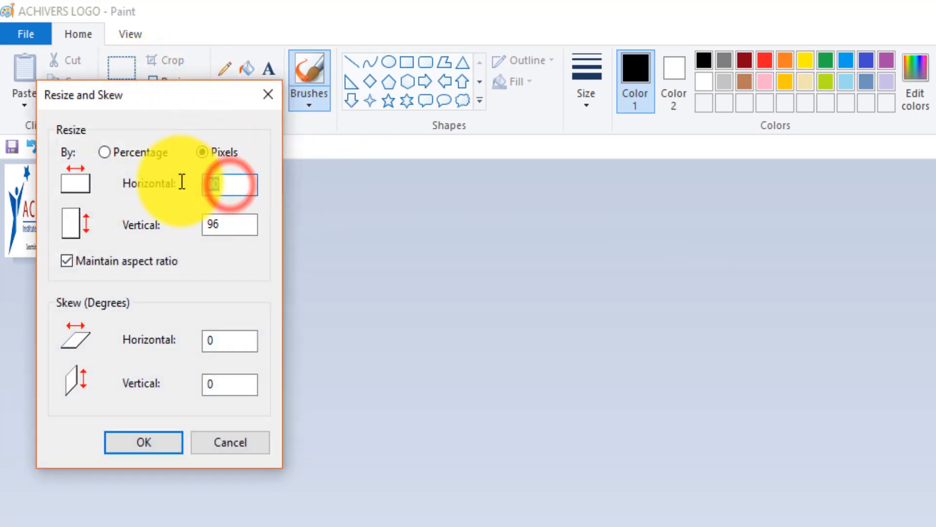
type("96")
left_click_drag(233, 224, 118, 226)
left_click(120, 263)
type("80")
left_click(146, 440)
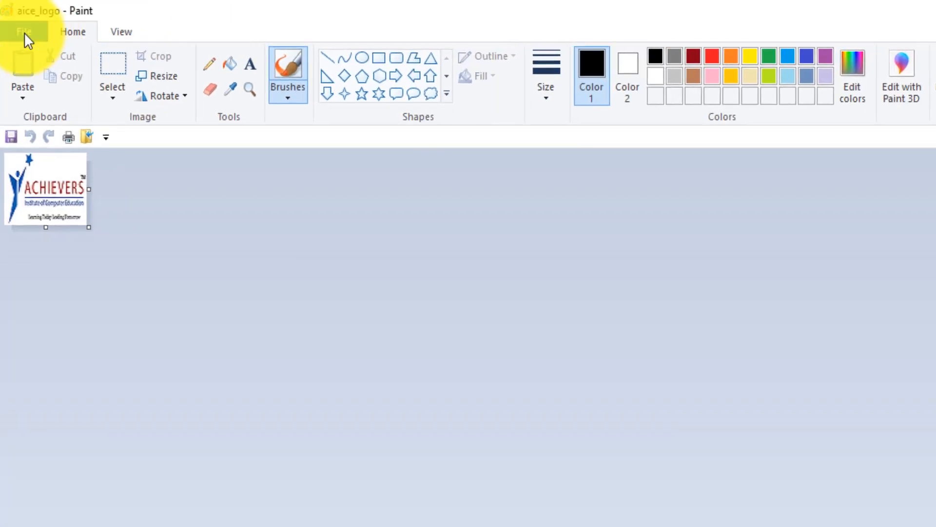
- Save the resized logo as a JPEG picture named aice_logo on the Desktop, accepting the loss of transparency
left_click(24, 32)
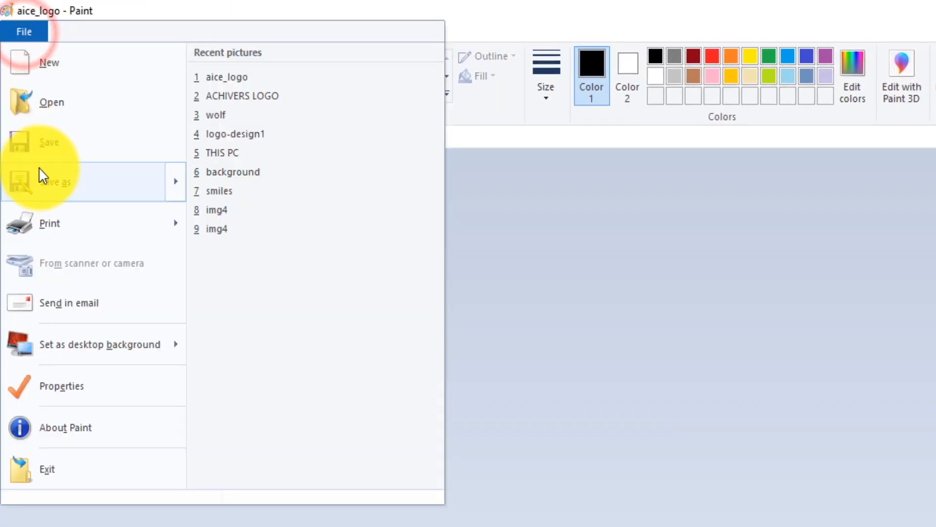
mouse_move(40, 177)
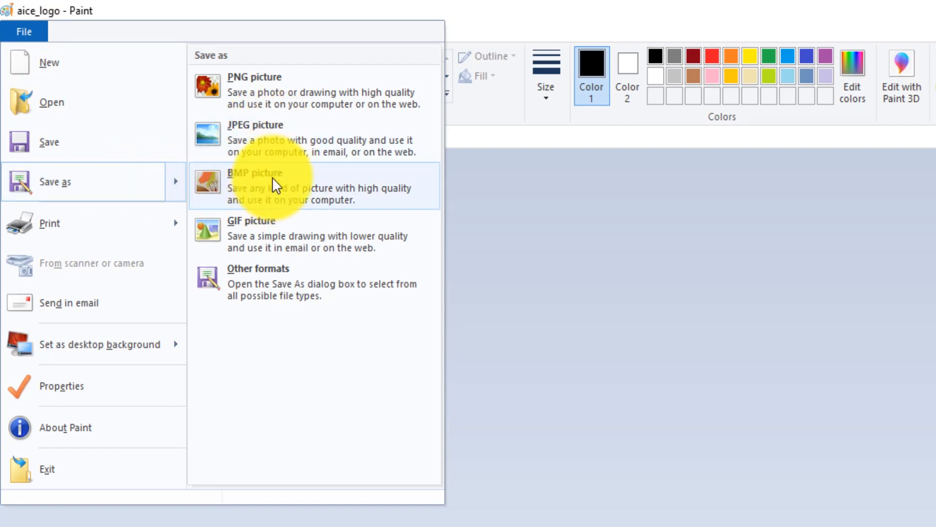
left_click(282, 140)
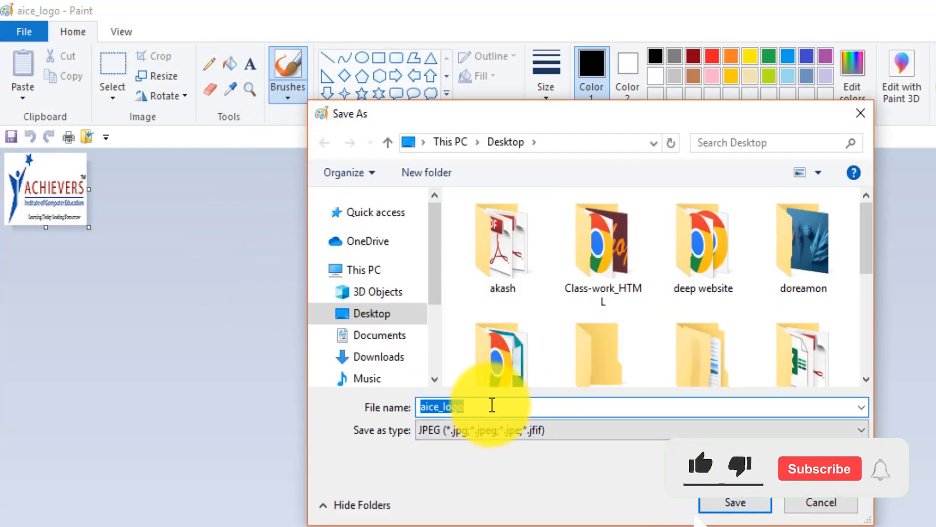
left_click(725, 502)
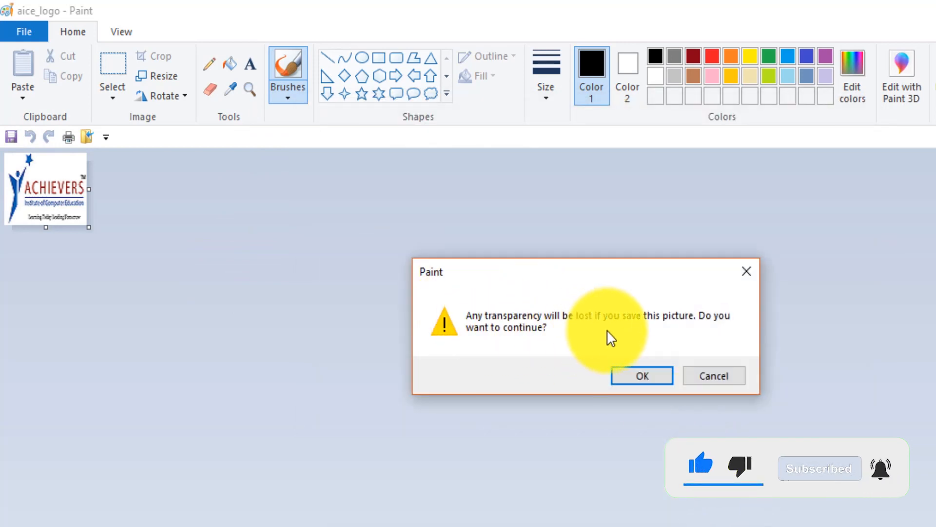
left_click(638, 376)
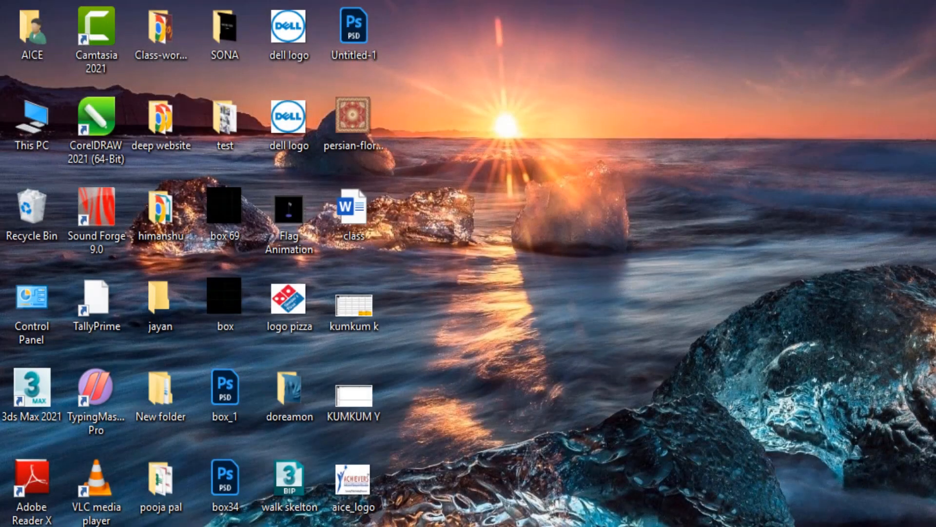
- Check the file type and size in the properties of the aice_logo file on the desktop
left_click(318, 513)
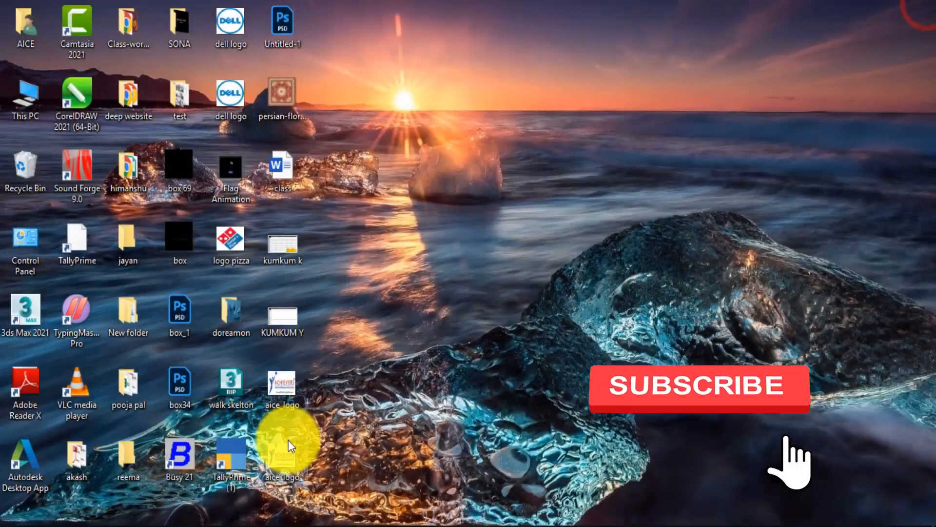
right_click(320, 497)
left_click(319, 510)
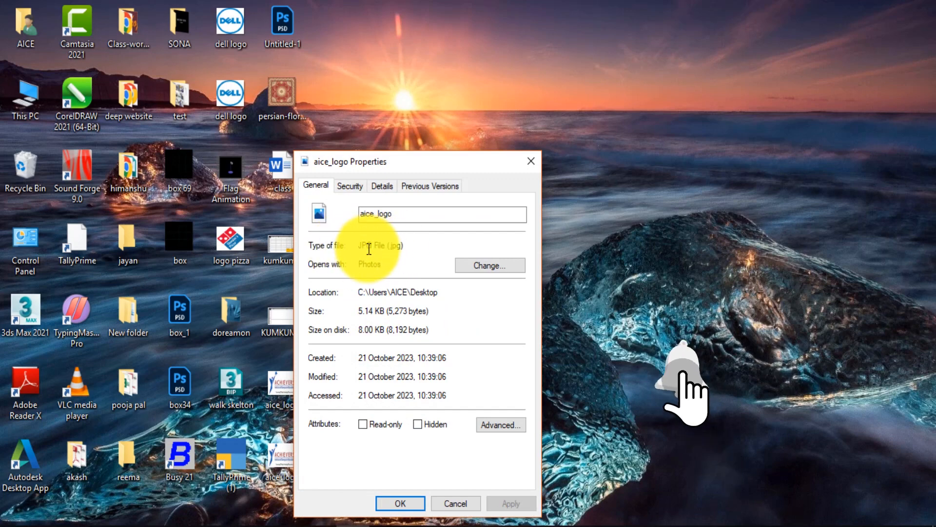
left_click(531, 161)
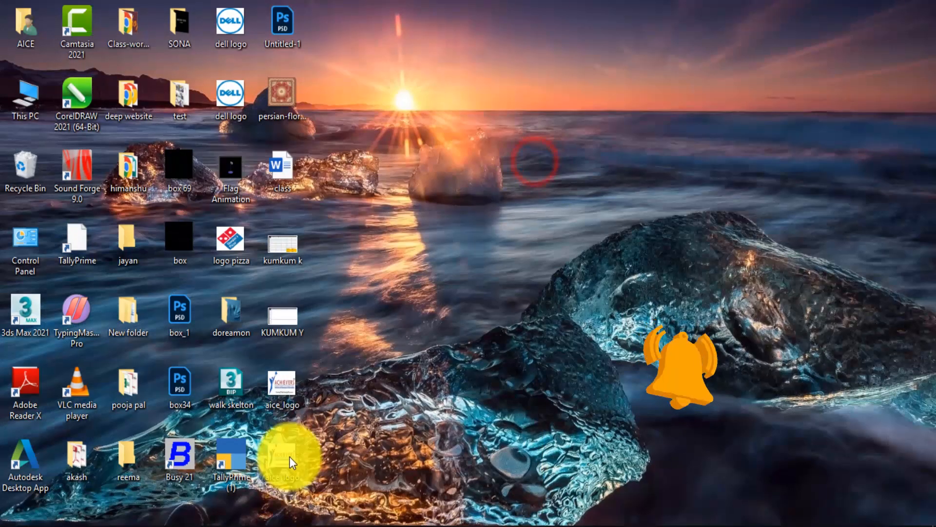
- Open the aice_logo picture from the desktop in Paint, check its size in pixels and close it without changes
right_click(289, 457)
left_click(318, 91)
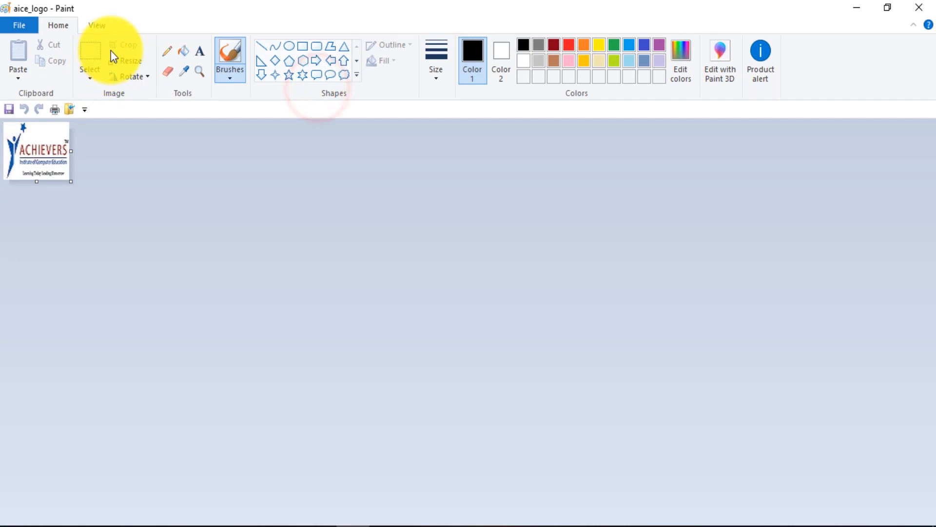
left_click(121, 58)
left_click(152, 113)
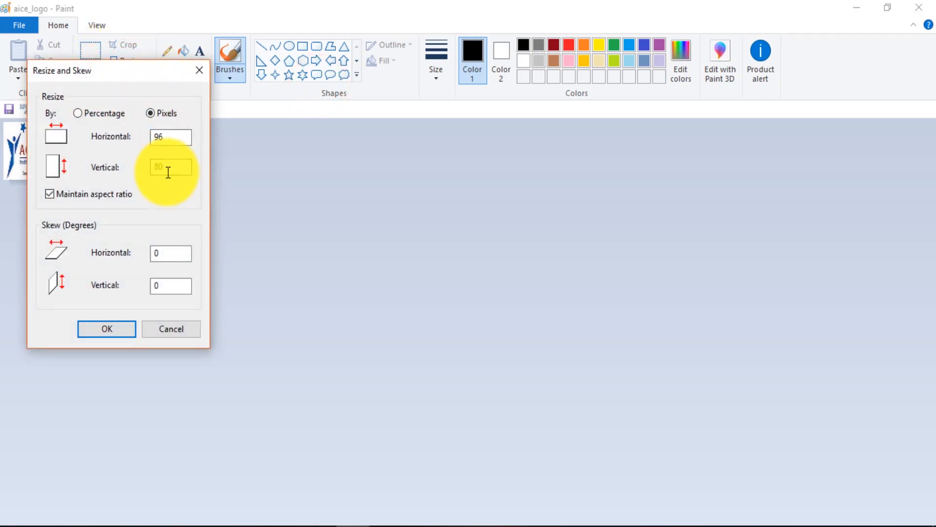
left_click(198, 70)
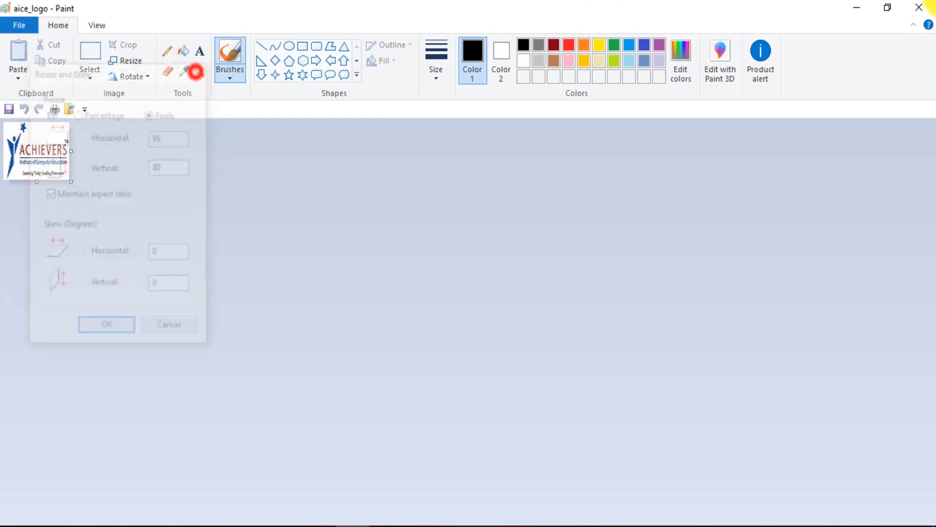
left_click(919, 8)
- Switch to TallyPrime and choose aice_logo.jpg from the Desktop folder as the company logo image
left_click(215, 519)
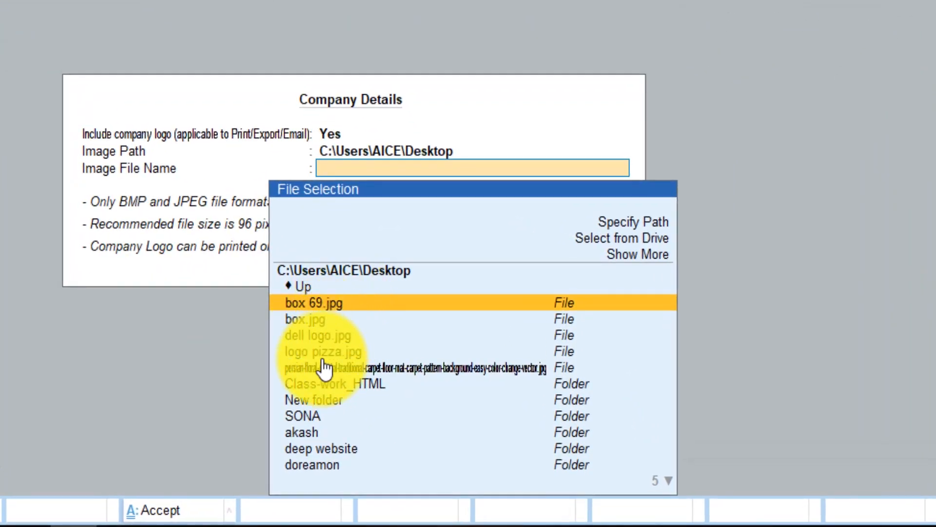
left_click(610, 240)
left_click(610, 241)
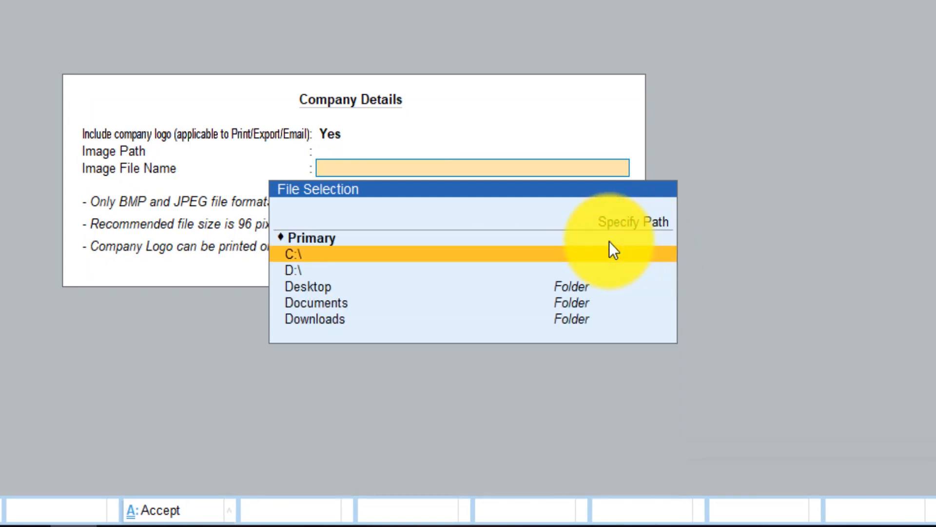
left_click(311, 288)
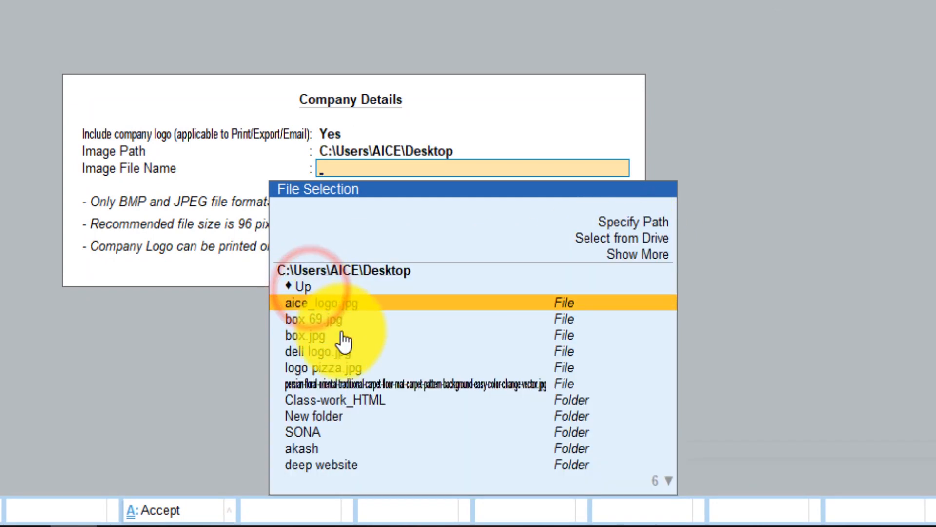
left_click(319, 309)
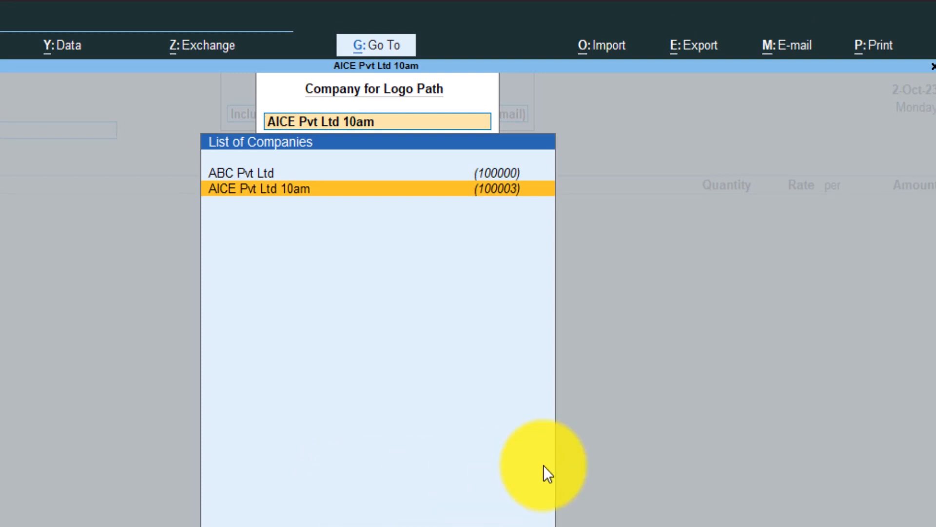
- Accept the logo details for AICE Pvt Ltd 10am and leave the print configuration
key("Return")
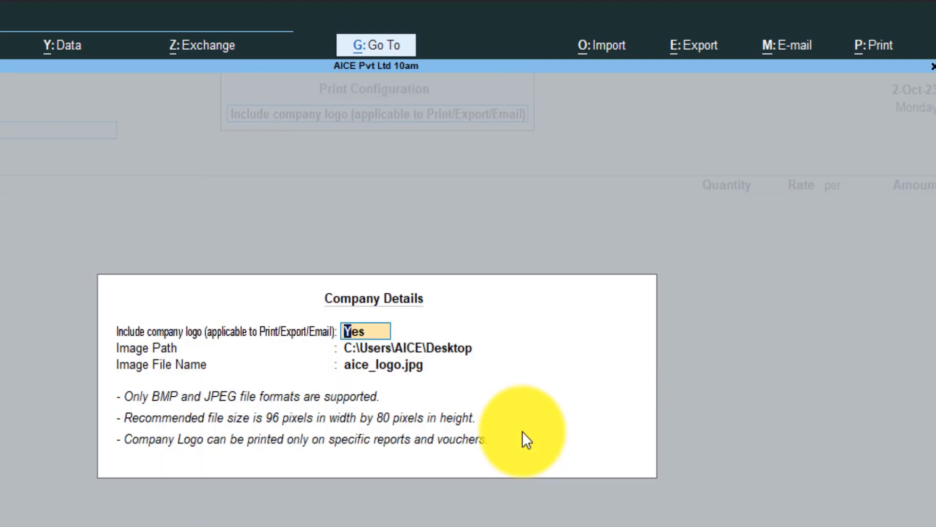
key("ctrl+a")
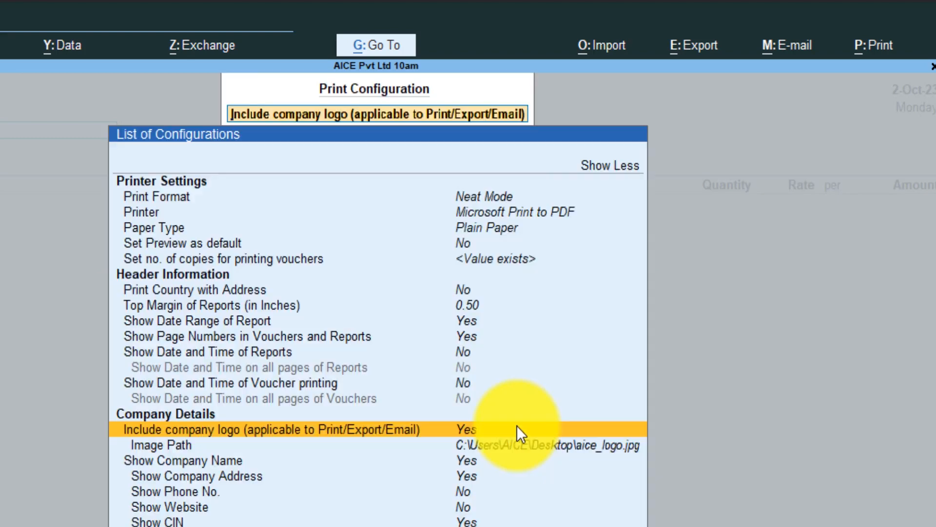
key("Escape")
key("Escape")
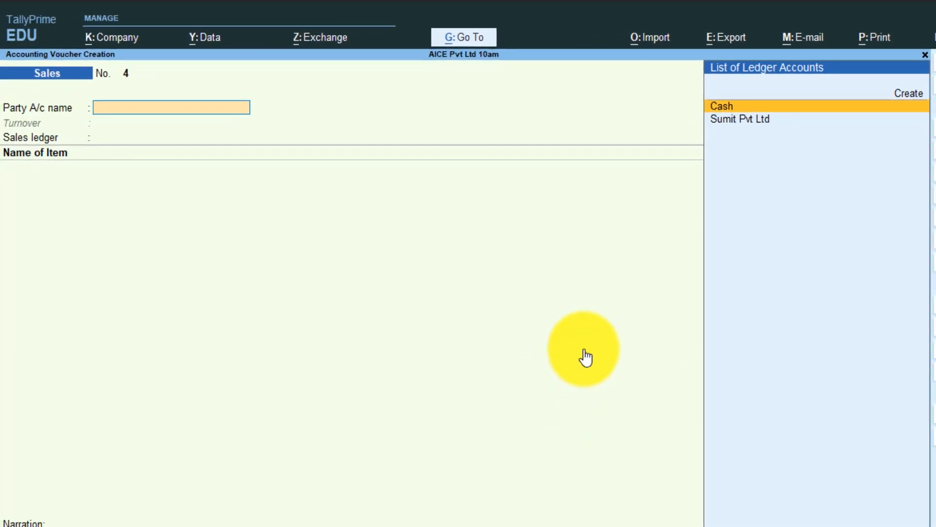
- Preview the invoice of sales voucher No. 3, zoom in to check the company logo, and close the preview
key("Page_Up")
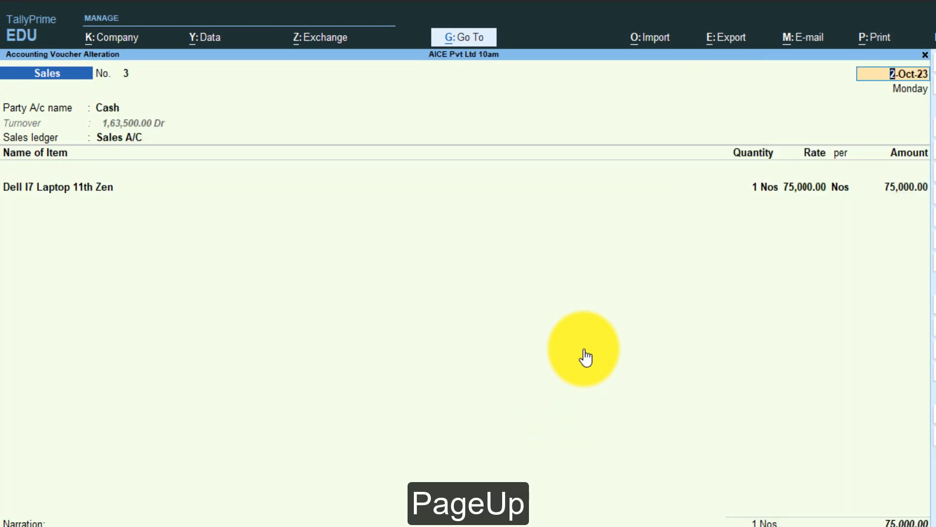
key("ctrl+p")
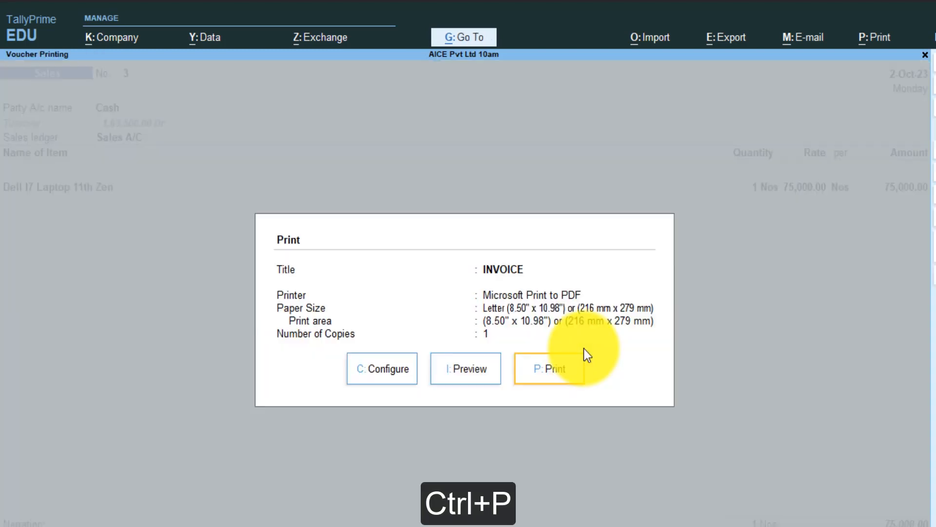
left_click(479, 372)
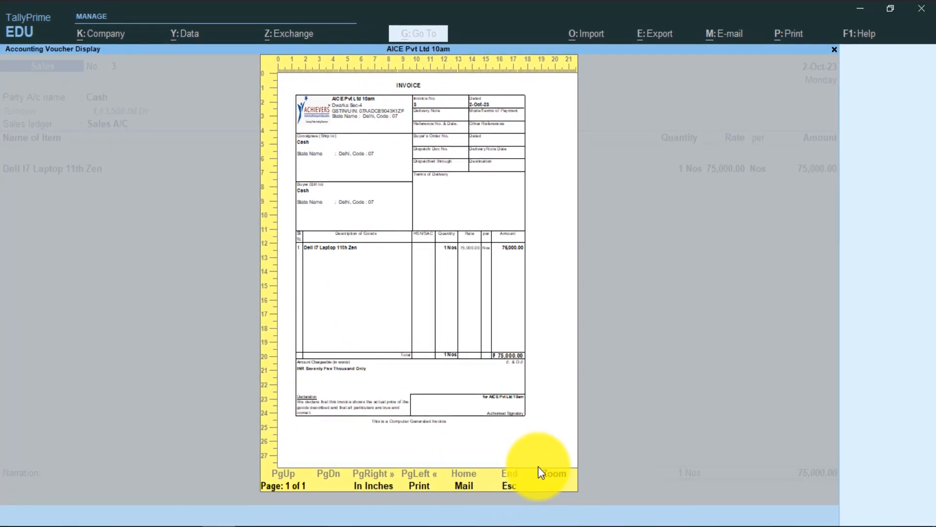
left_click(547, 472)
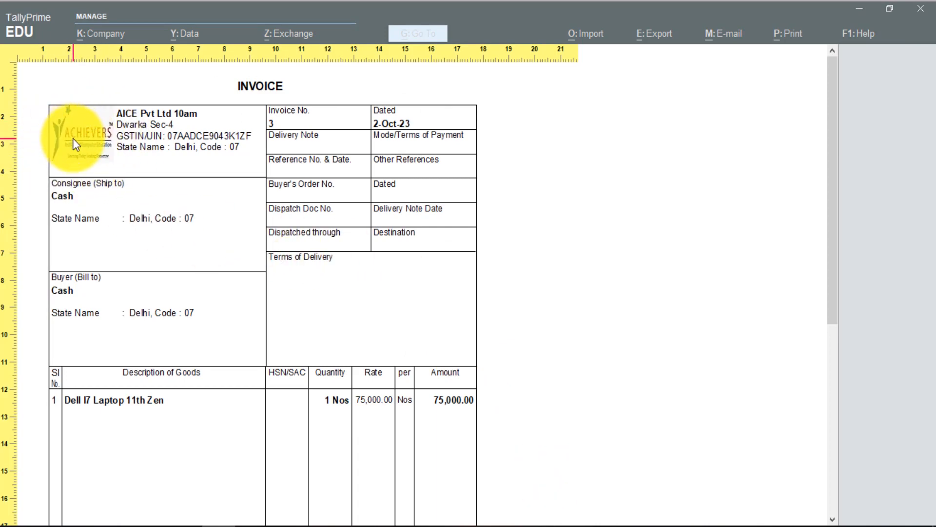
key("Escape")
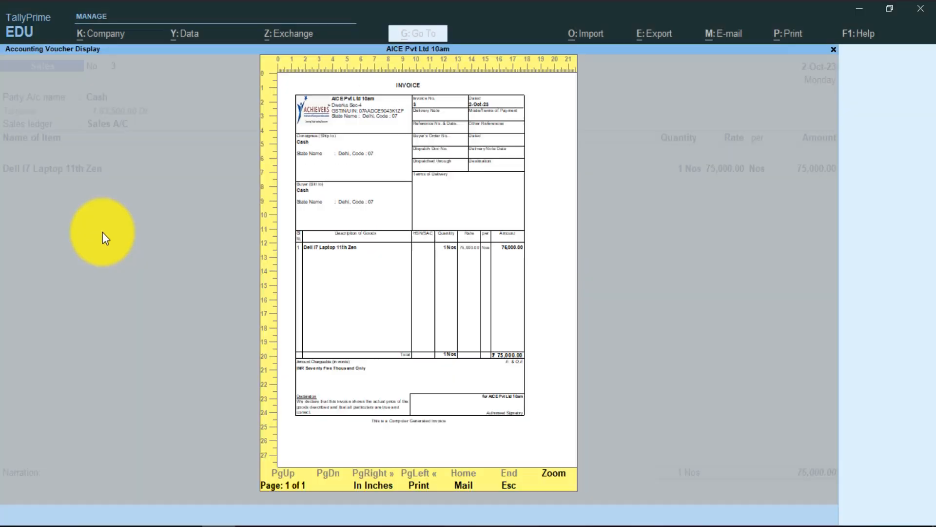
key("Escape")
key("Escape")
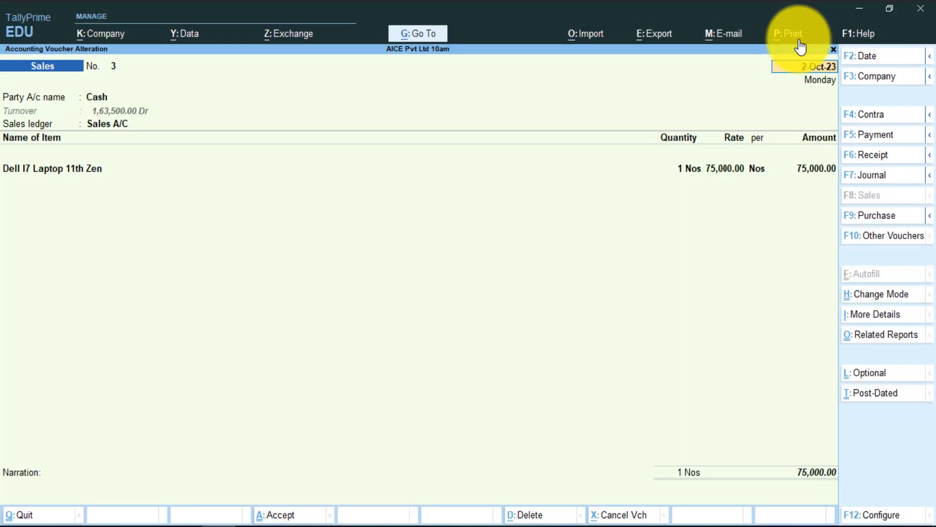
- Leave the sales voucher screens for the Gateway of Tally and open a new sales voucher
key("Escape")
key("y")
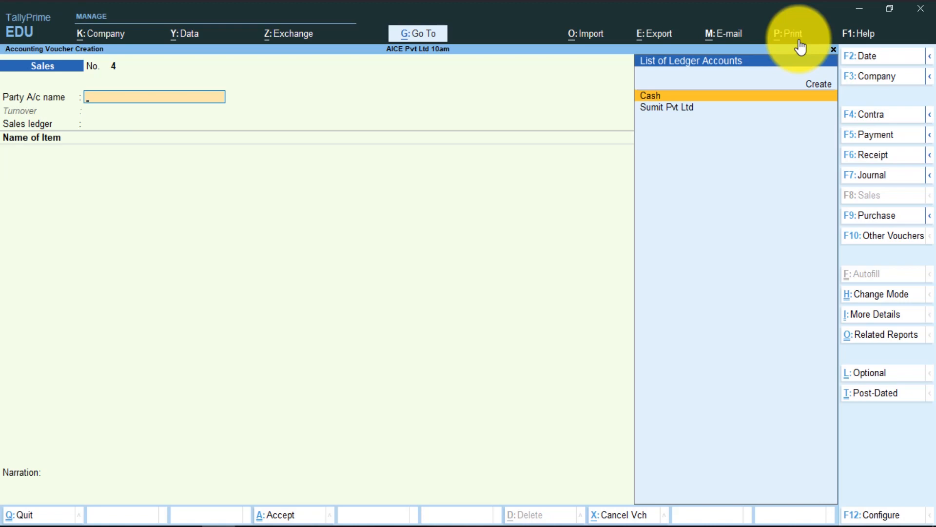
key("Escape")
key("y")
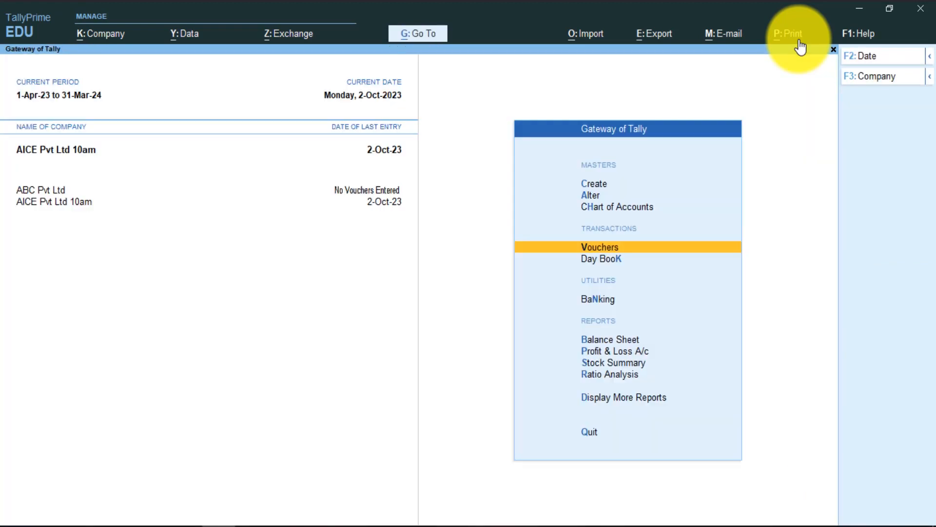
key("Return")
key("F8")
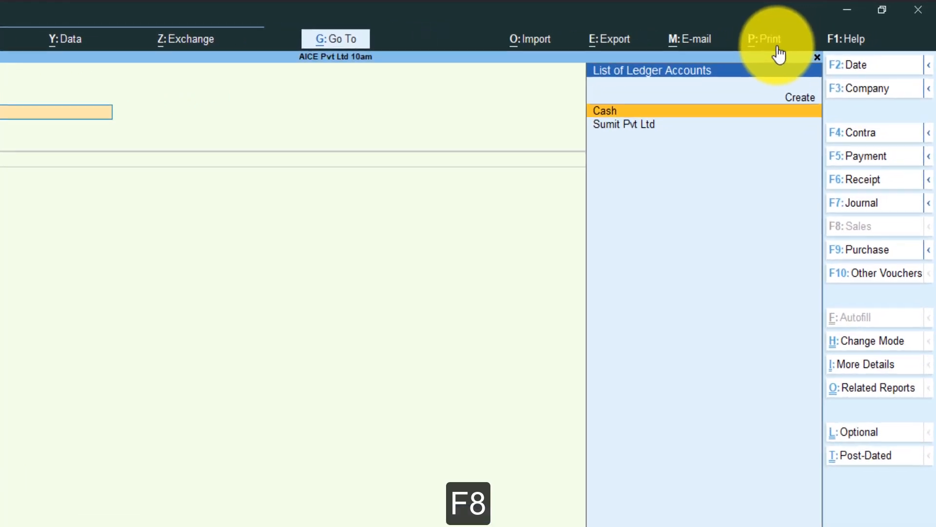
- Open the print configuration from the sales voucher and expand the list to show all options
key("alt+p")
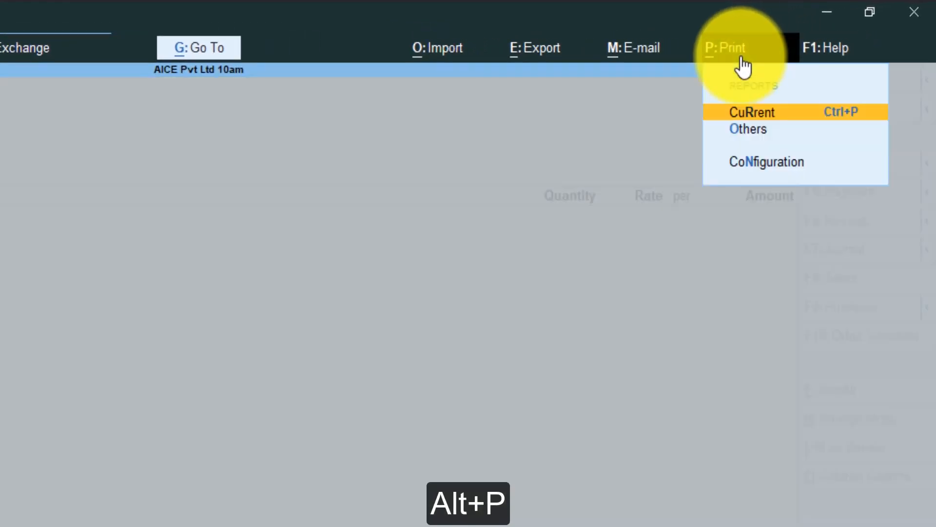
key("Down")
key("Down")
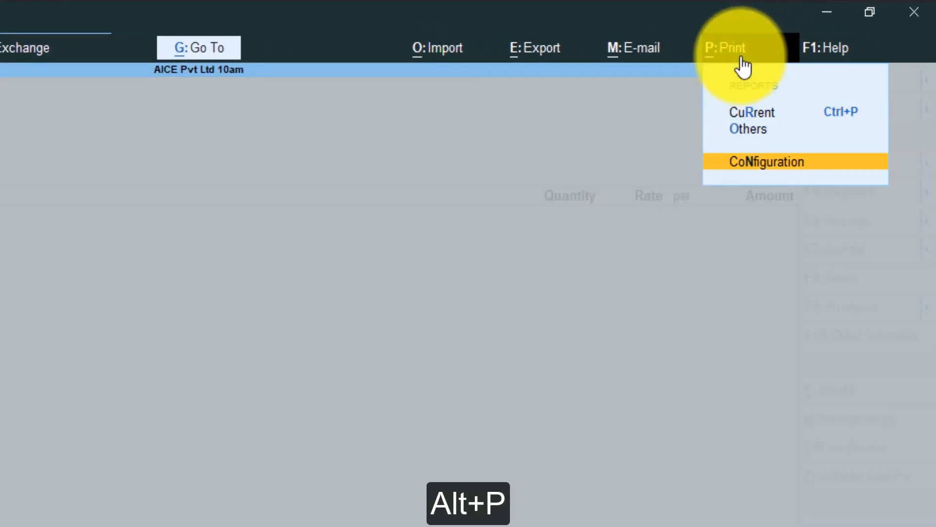
key("Return")
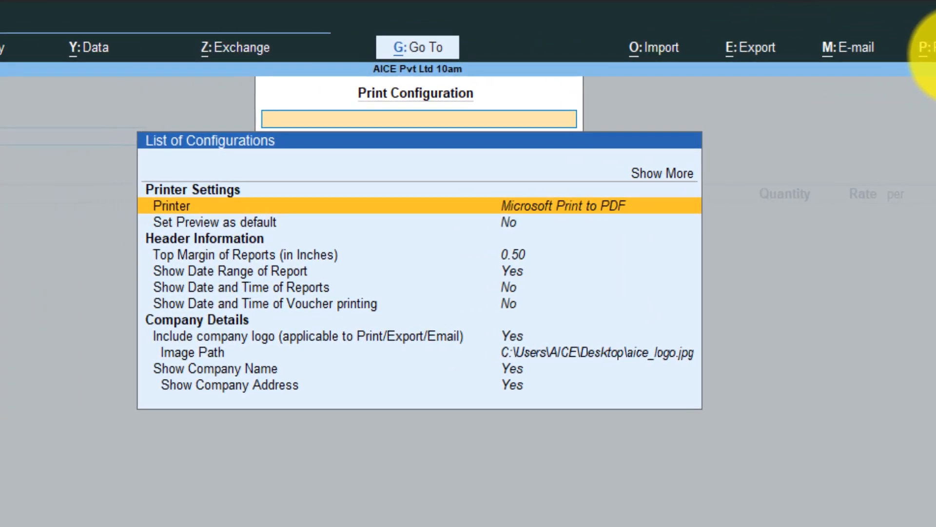
key("Up")
key("Return")
- Review the company logo option and its image path under Company Details, and close the print configuration
key("Down")
key("Down")
key("Down")
key("Down")
key("Down")
key("Down")
key("Down")
key("Down")
key("Down")
key("Down")
key("Down")
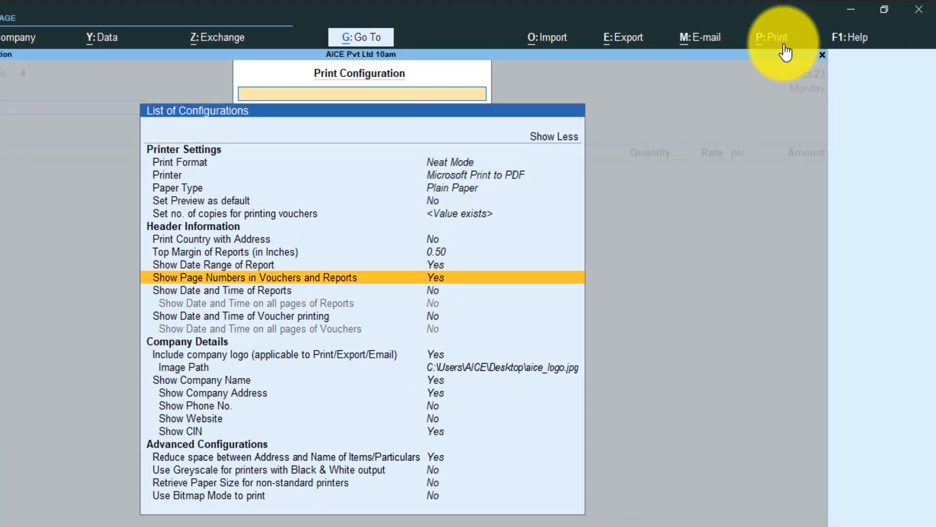
key("Down")
key("Down")
key("Down")
key("Down")
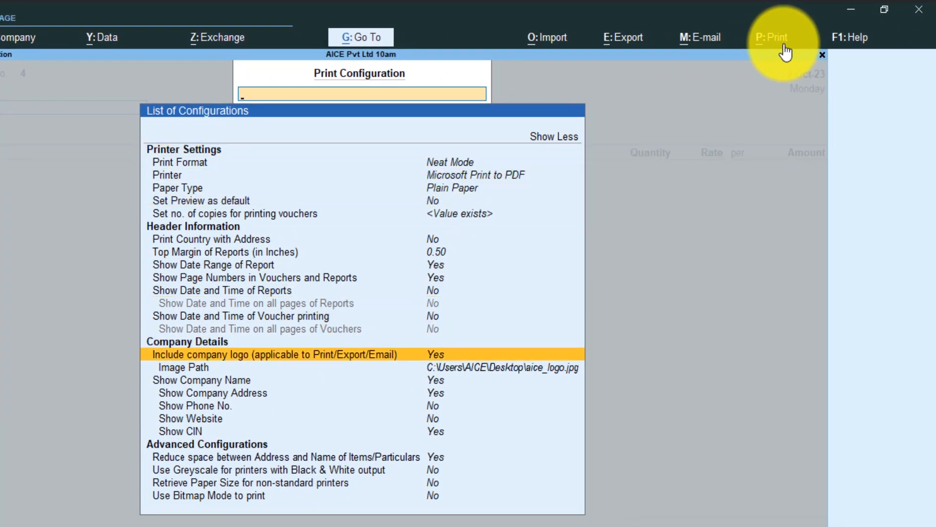
key("Down")
key("Up")
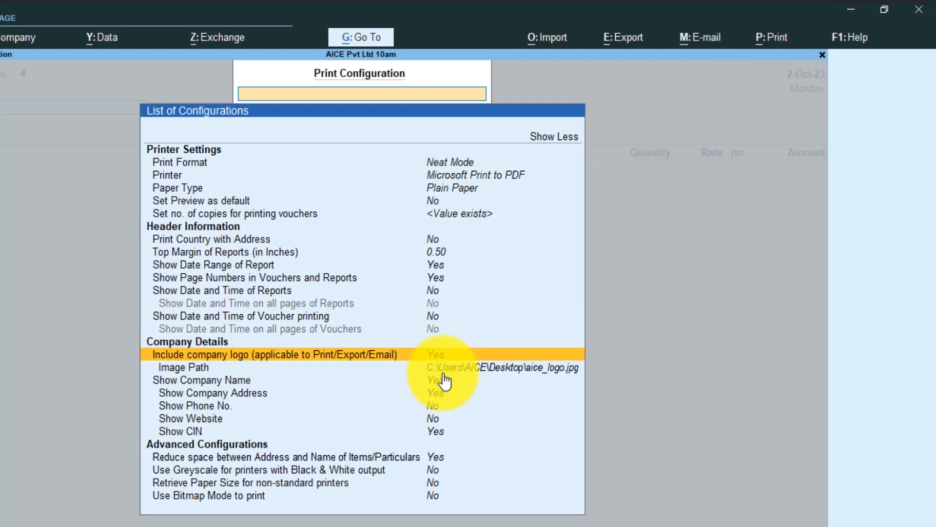
key("Escape")
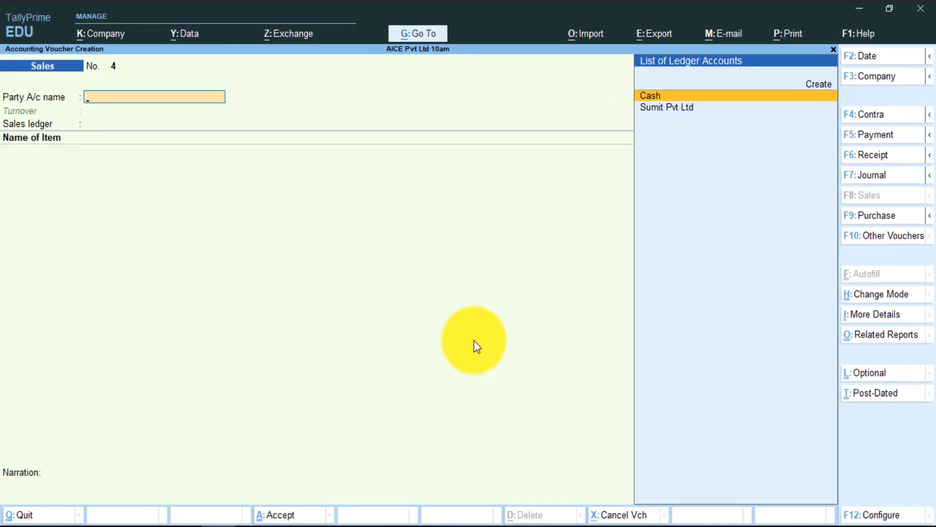